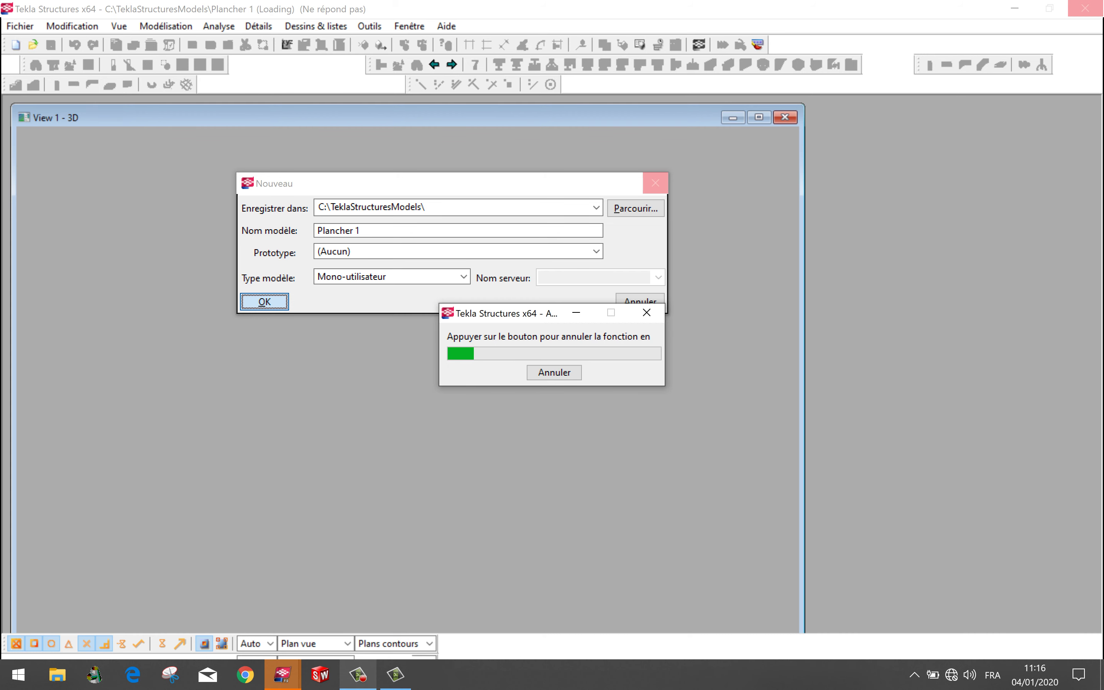
# Step: Maximize the 3D view and rotate the model so the grid is seen from the corner where lines A and 1 meet
pyautogui.moveTo(358, 675)
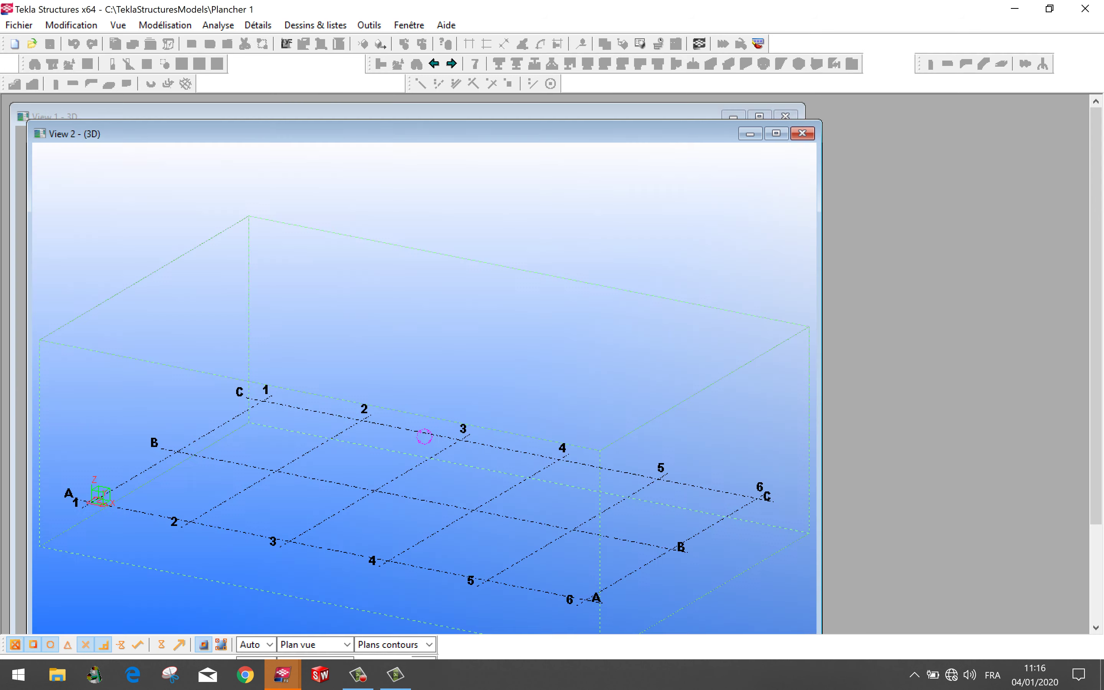
pyautogui.click(777, 133)
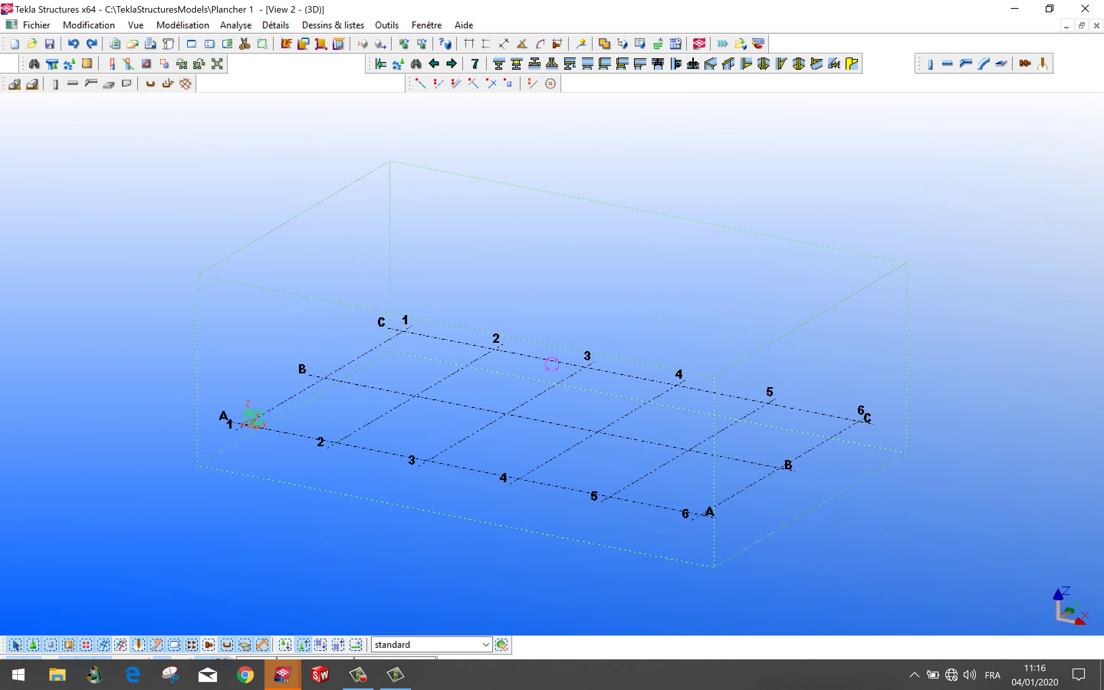
pyautogui.press('Right')
pyautogui.press('Right')
pyautogui.press('Right')
pyautogui.press('Right')
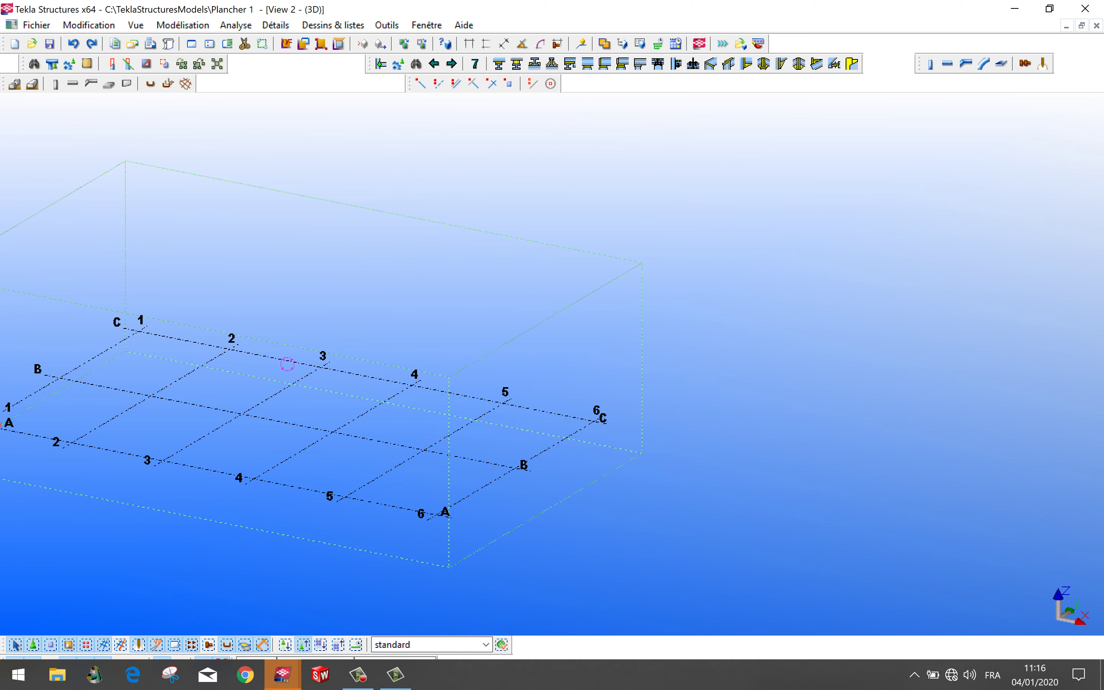
pyautogui.press('Right')
pyautogui.press('Right')
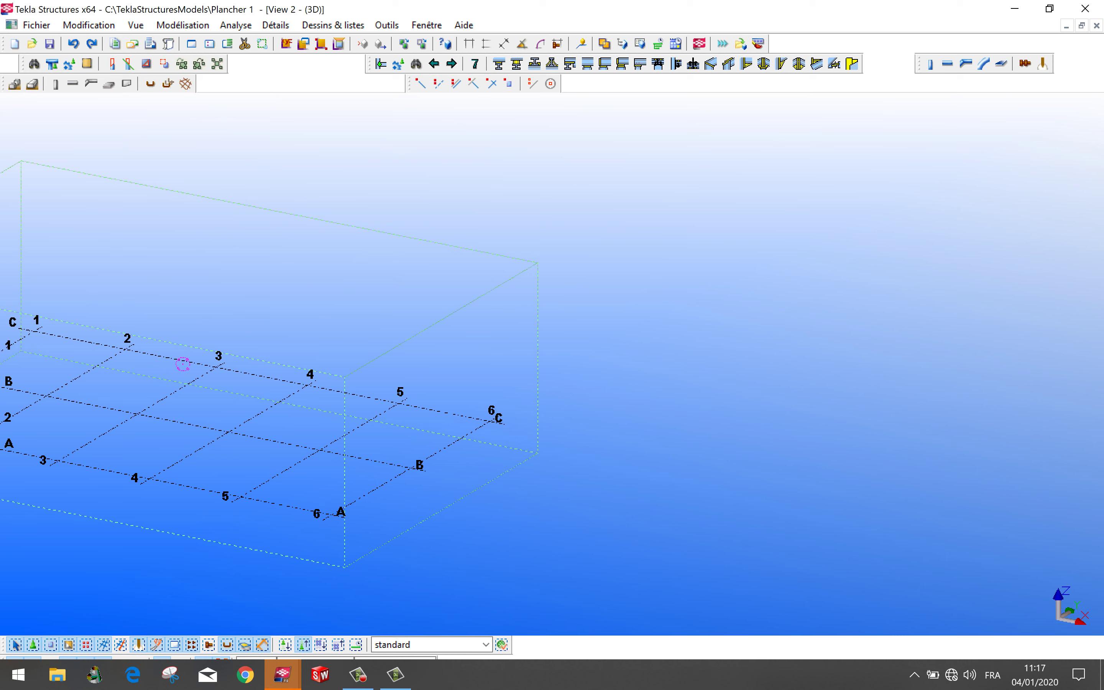
pyautogui.moveTo(414, 475); pyautogui.dragTo(655, 503, button='middle')
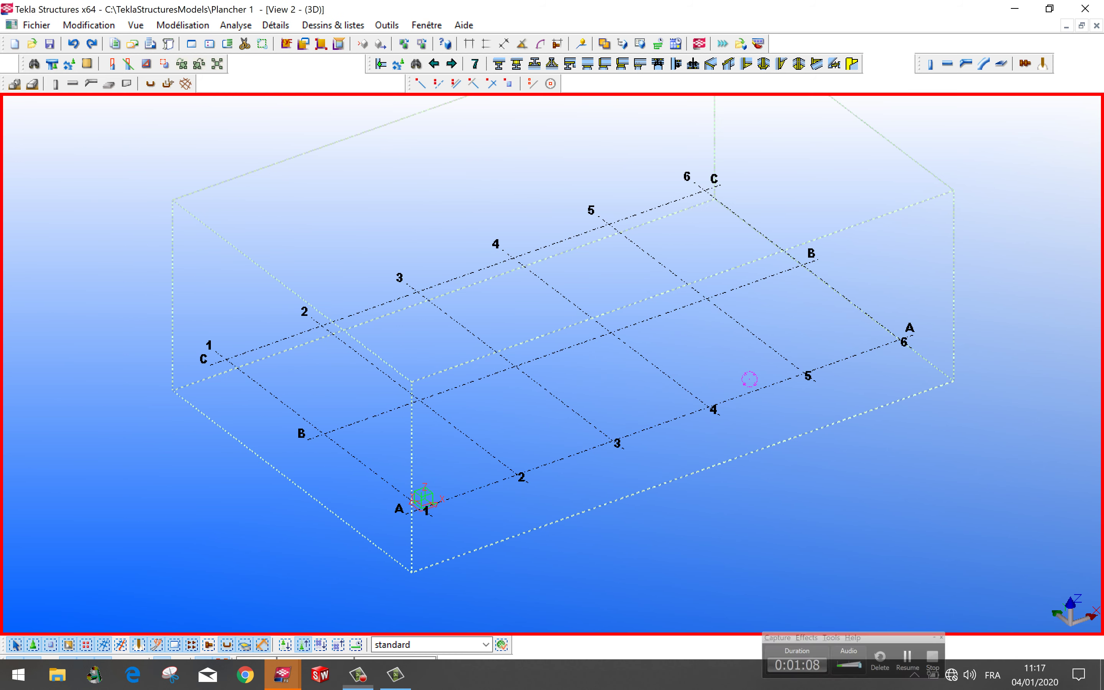
# Step: Examine the work plane axes and the grid origin at the intersection of lines A and 1
pyautogui.moveTo(750, 379); pyautogui.dragTo(764, 420, button='middle')
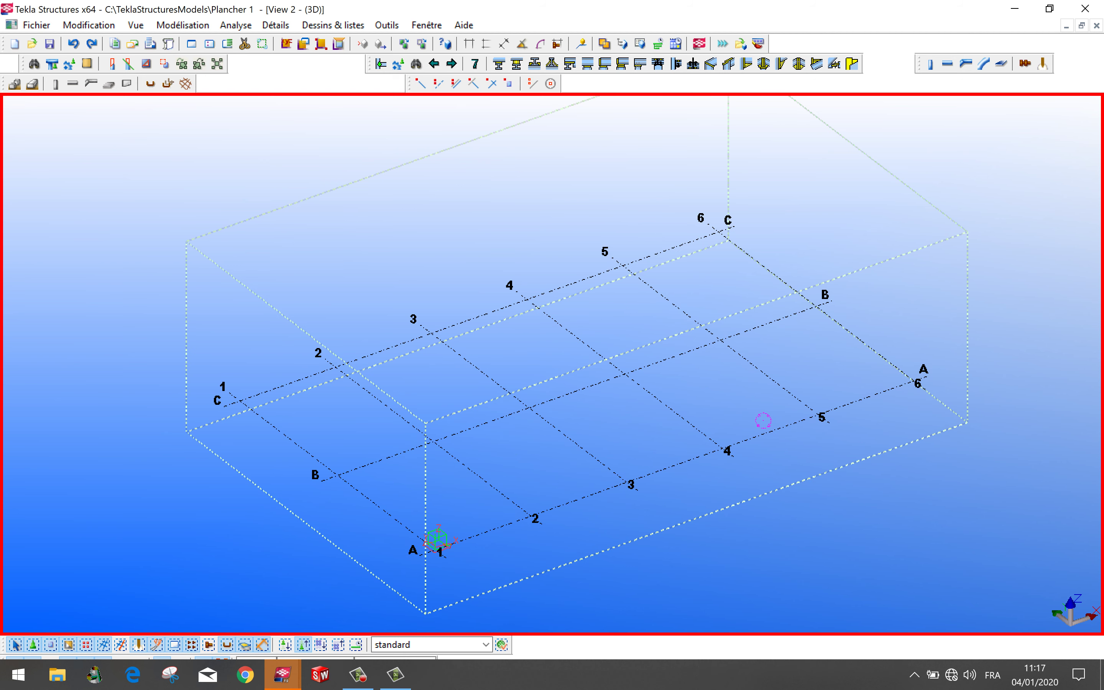
pyautogui.moveTo(763, 420); pyautogui.dragTo(770, 374, button='middle')
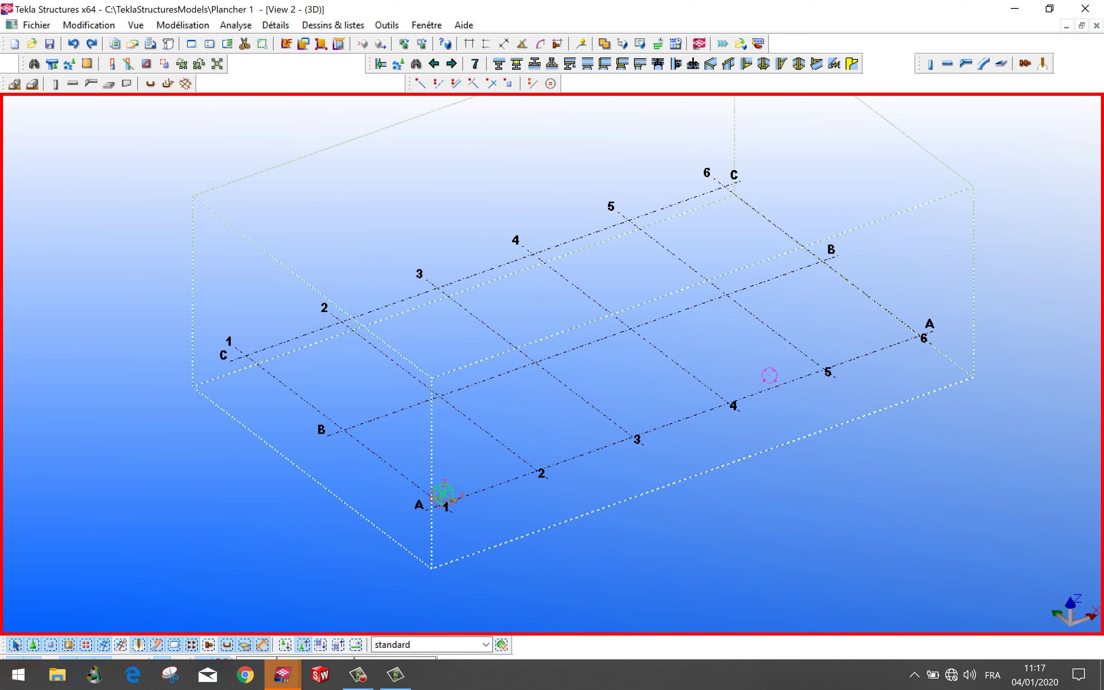
pyautogui.scroll(8, 440, 497)
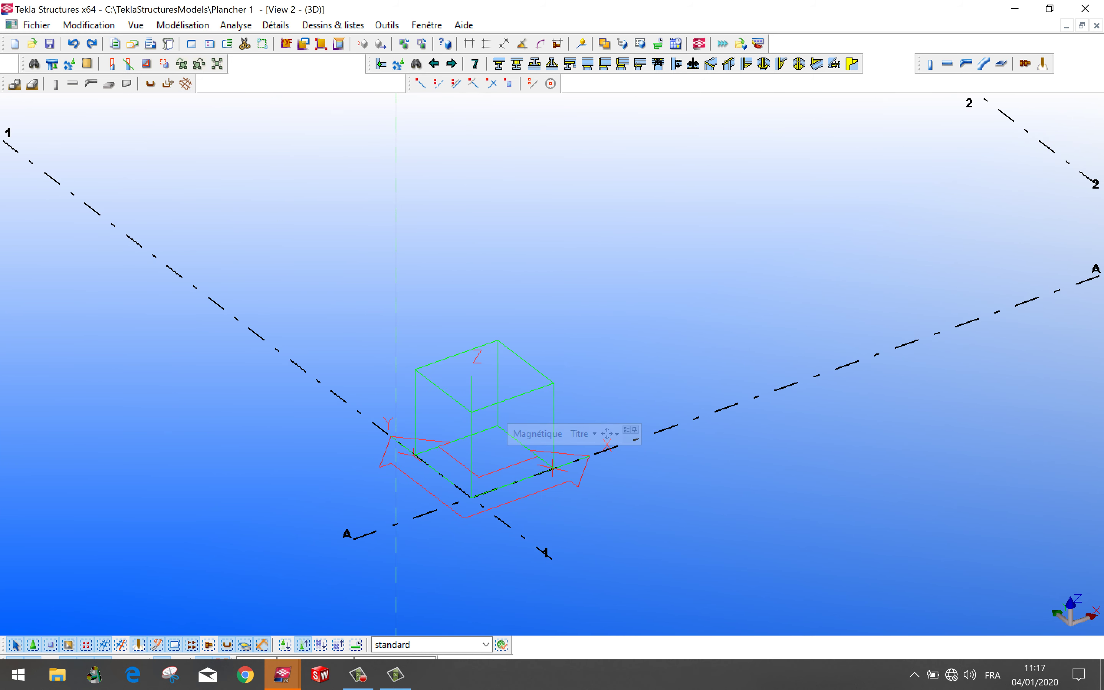
pyautogui.moveTo(440, 497); pyautogui.dragTo(453, 528, button='middle')
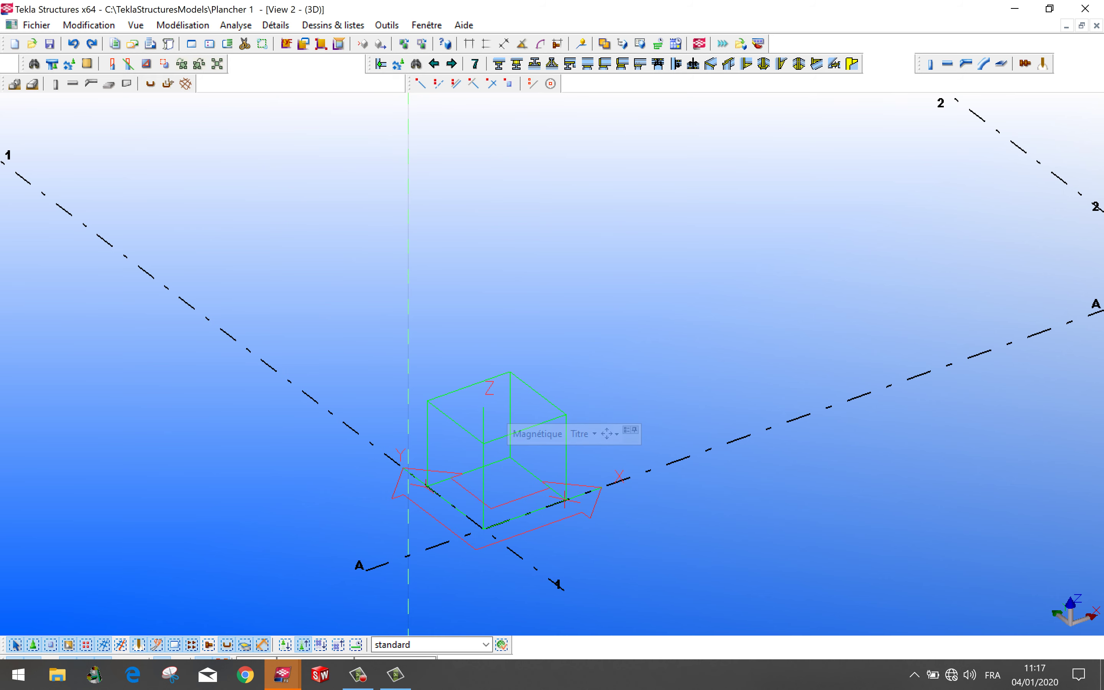
pyautogui.scroll(-4, 472, 490)
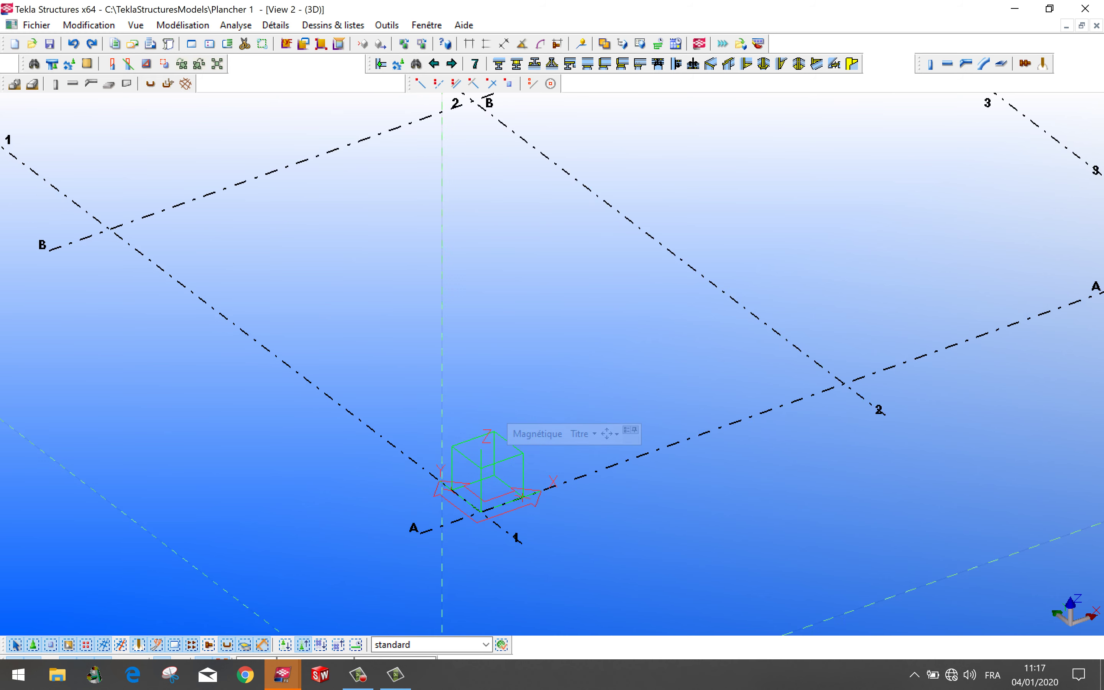
pyautogui.scroll(-6, 474, 488)
pyautogui.moveTo(474, 488); pyautogui.dragTo(425, 492, button='middle')
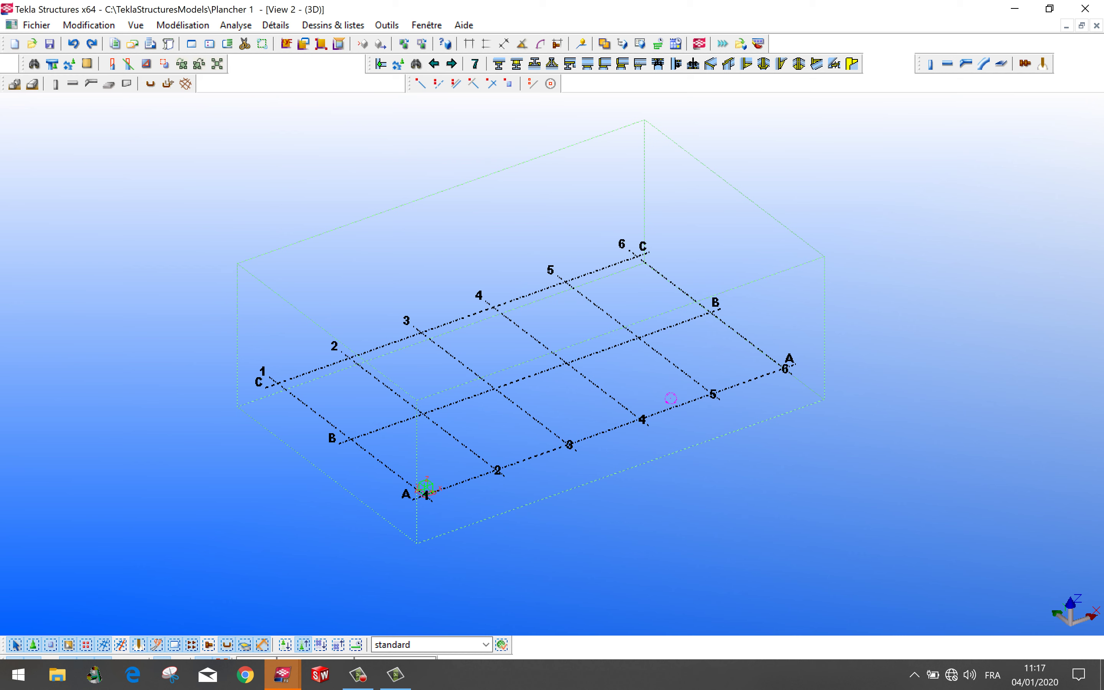
# Step: Move the steel parts toolbar to its own row directly below the other toolbars
pyautogui.moveTo(919, 64); pyautogui.dragTo(753, 103)
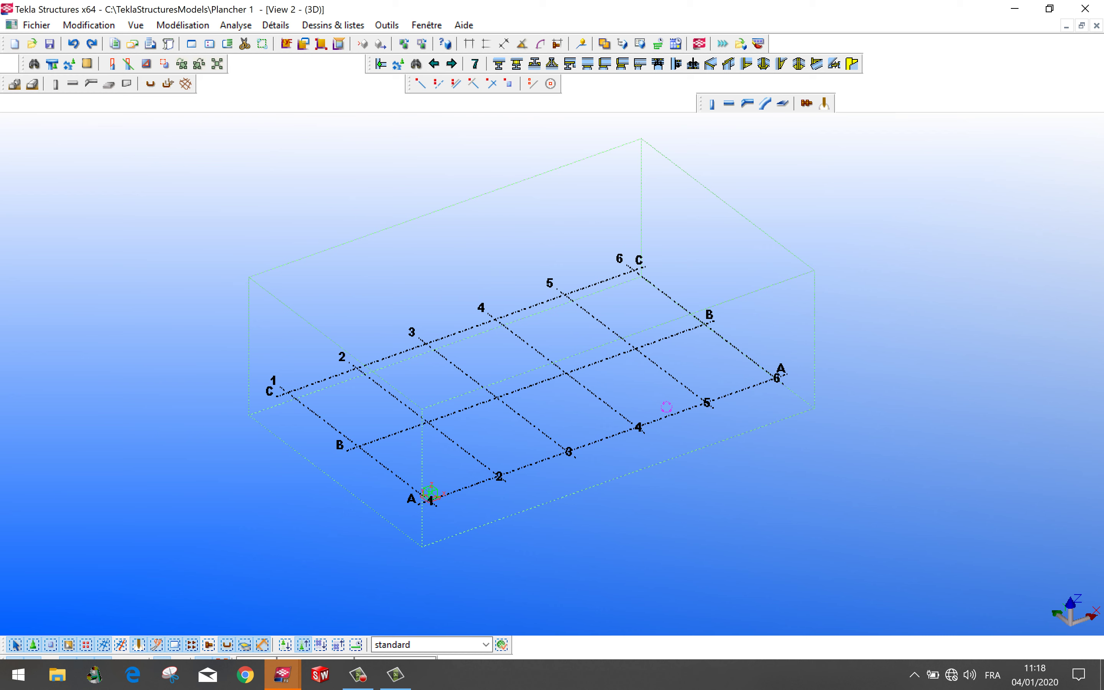
pyautogui.moveTo(730, 283); pyautogui.dragTo(760, 229, button='middle')
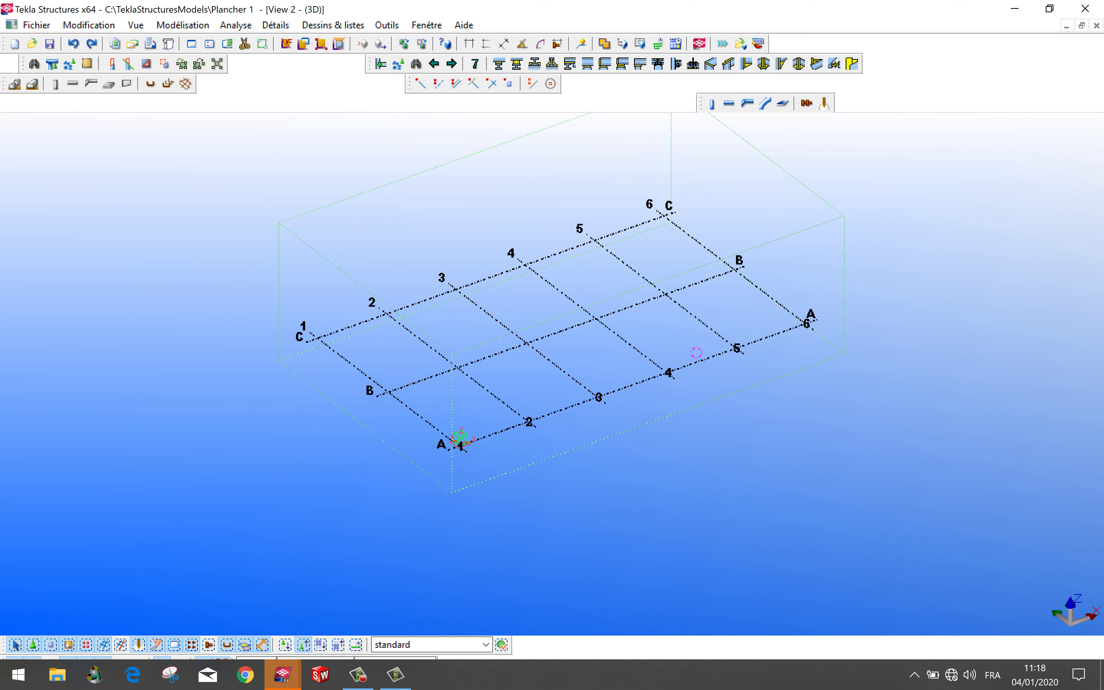
pyautogui.scroll(7, 514, 362)
pyautogui.scroll(-4, 514, 376)
pyautogui.moveTo(514, 376); pyautogui.dragTo(440, 407, button='middle')
pyautogui.click(511, 379)
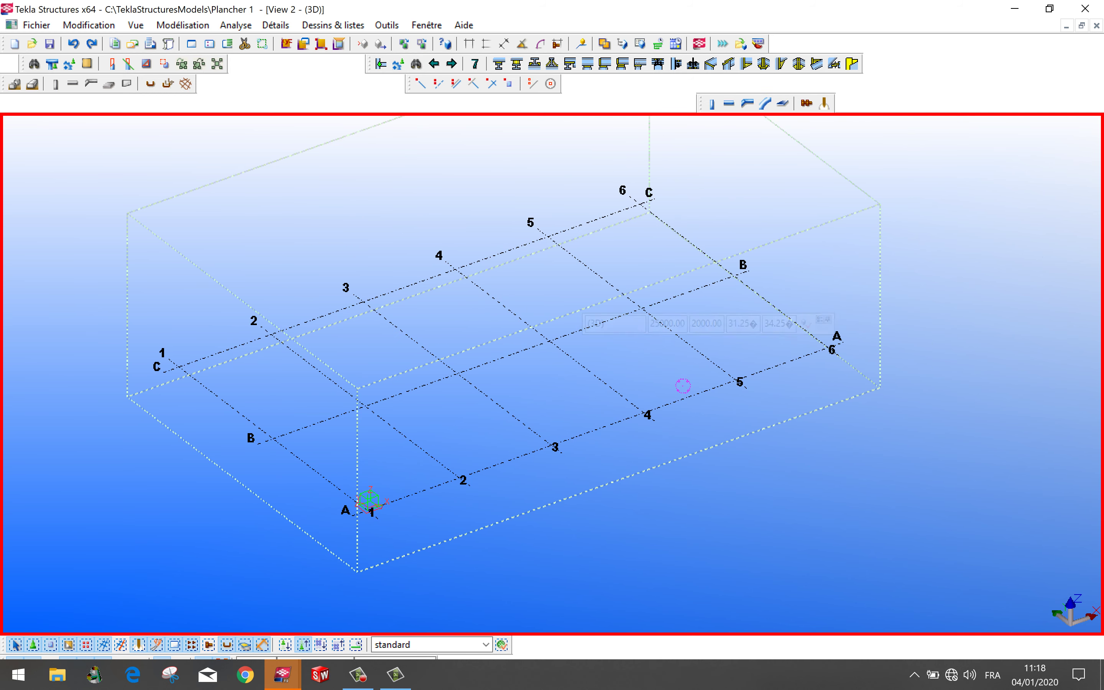
pyautogui.scroll(5, 402, 498)
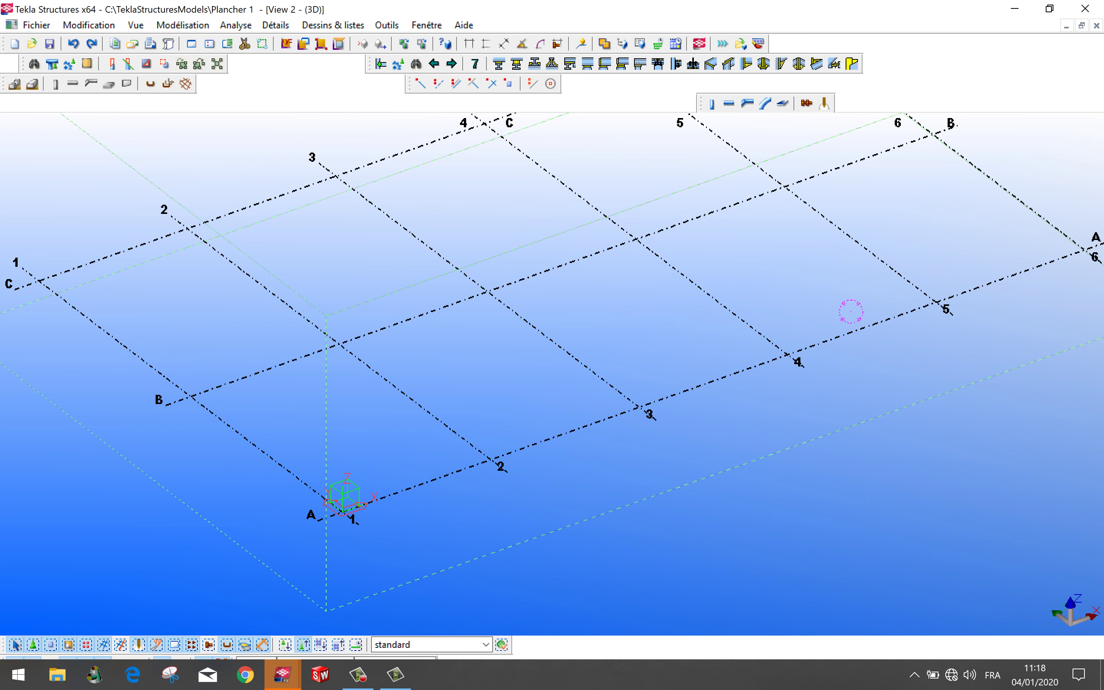
pyautogui.moveTo(411, 399); pyautogui.dragTo(398, 452, button='middle')
pyautogui.click(398, 452)
pyautogui.click(399, 452)
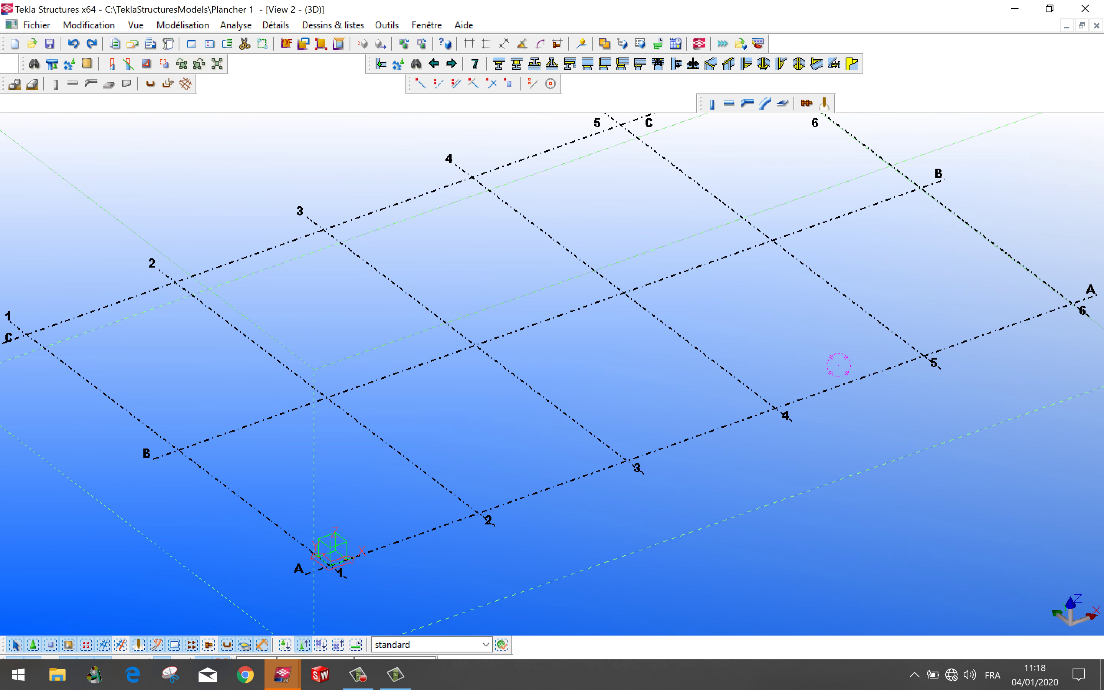
pyautogui.click(378, 491)
pyautogui.click(418, 467)
pyautogui.click(397, 486)
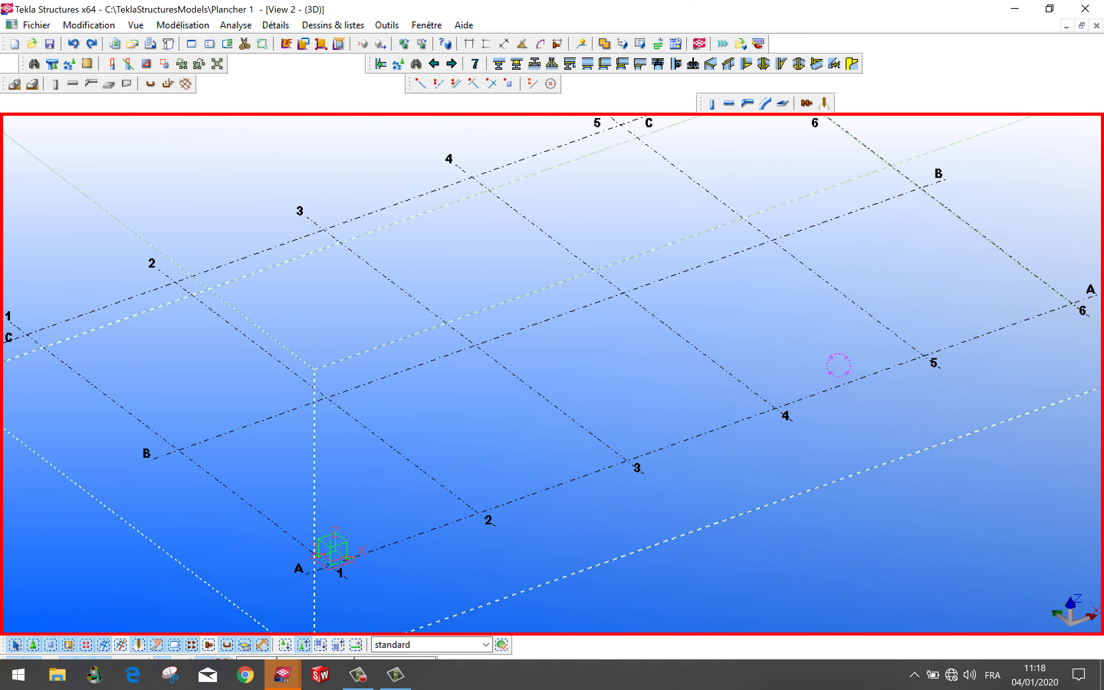
pyautogui.scroll(-3, 456, 403)
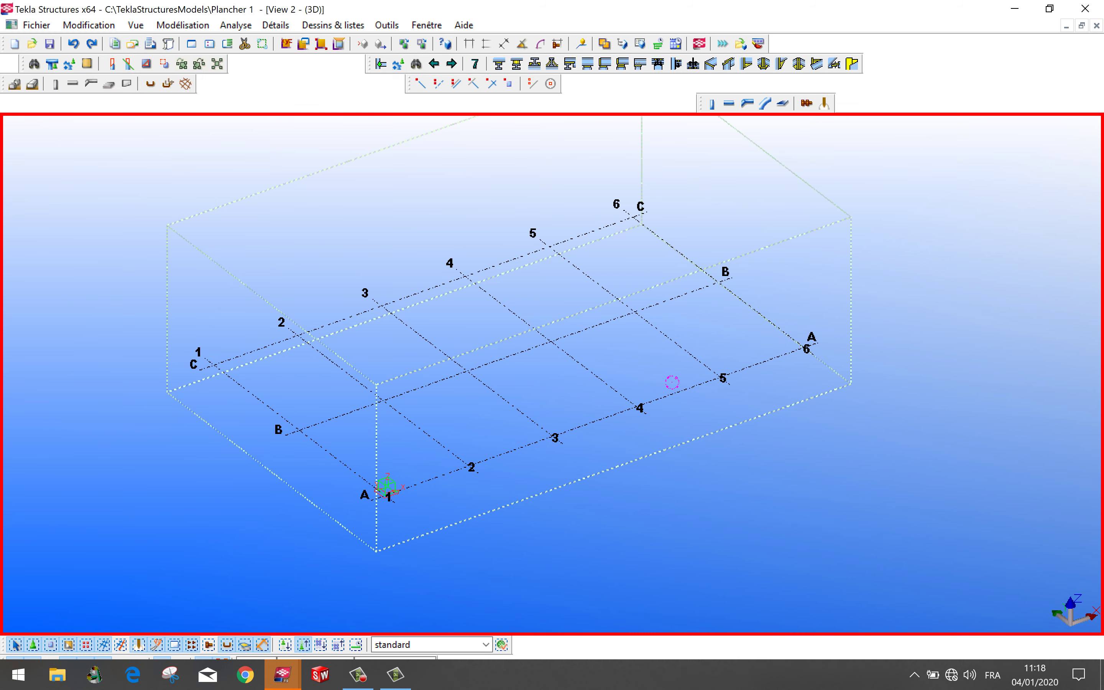
pyautogui.scroll(3, 438, 471)
pyautogui.scroll(-3, 445, 480)
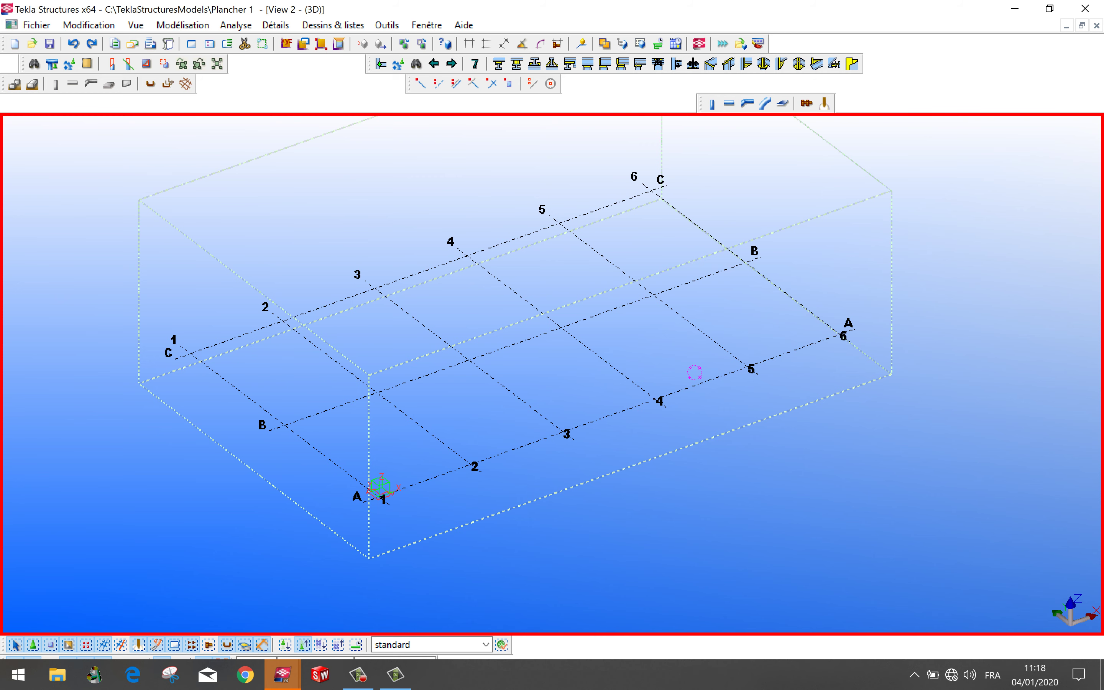
pyautogui.scroll(3, 299, 444)
pyautogui.scroll(-1, 449, 506)
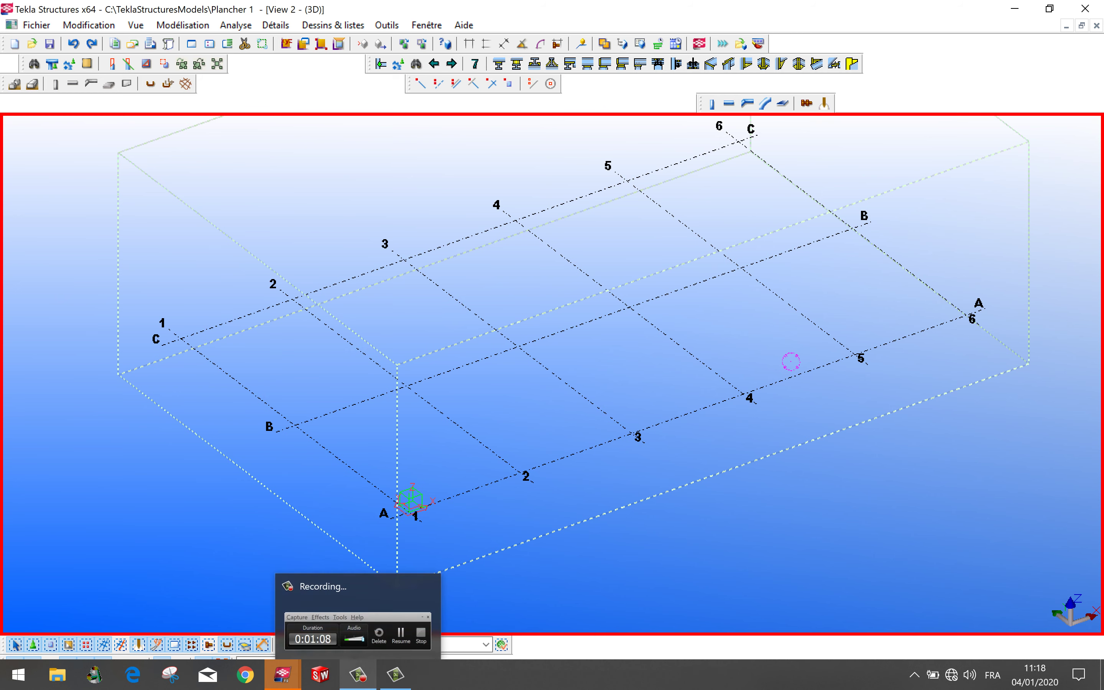
pyautogui.click(358, 675)
pyautogui.click(1054, 662)
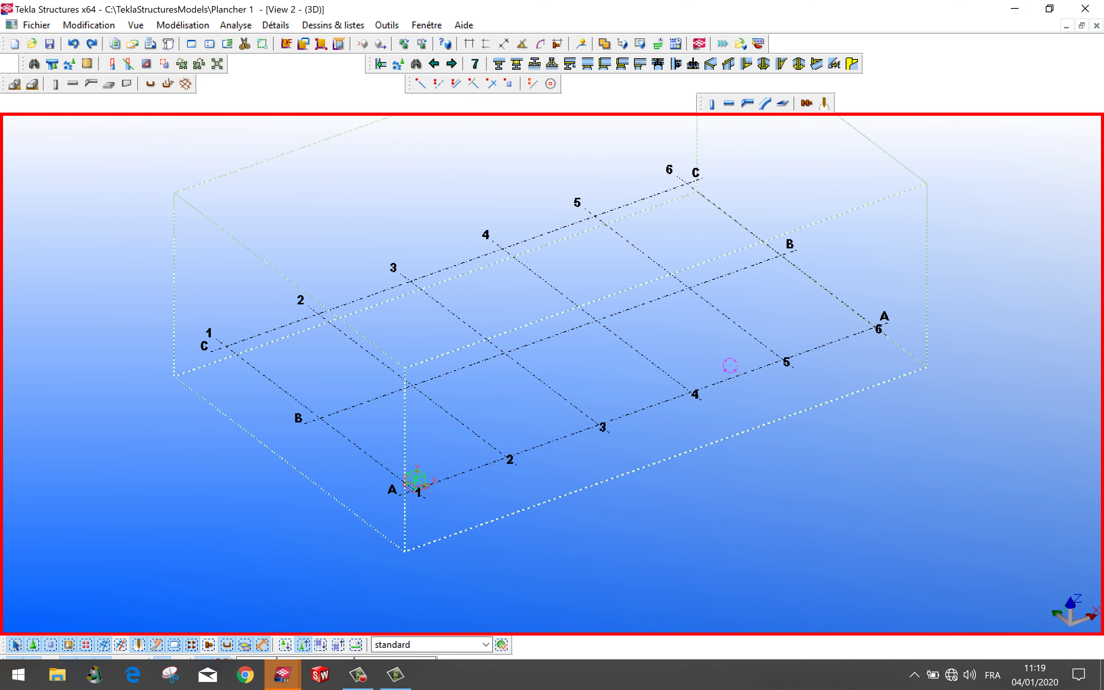
pyautogui.moveTo(566, 374); pyautogui.dragTo(595, 393, button='middle')
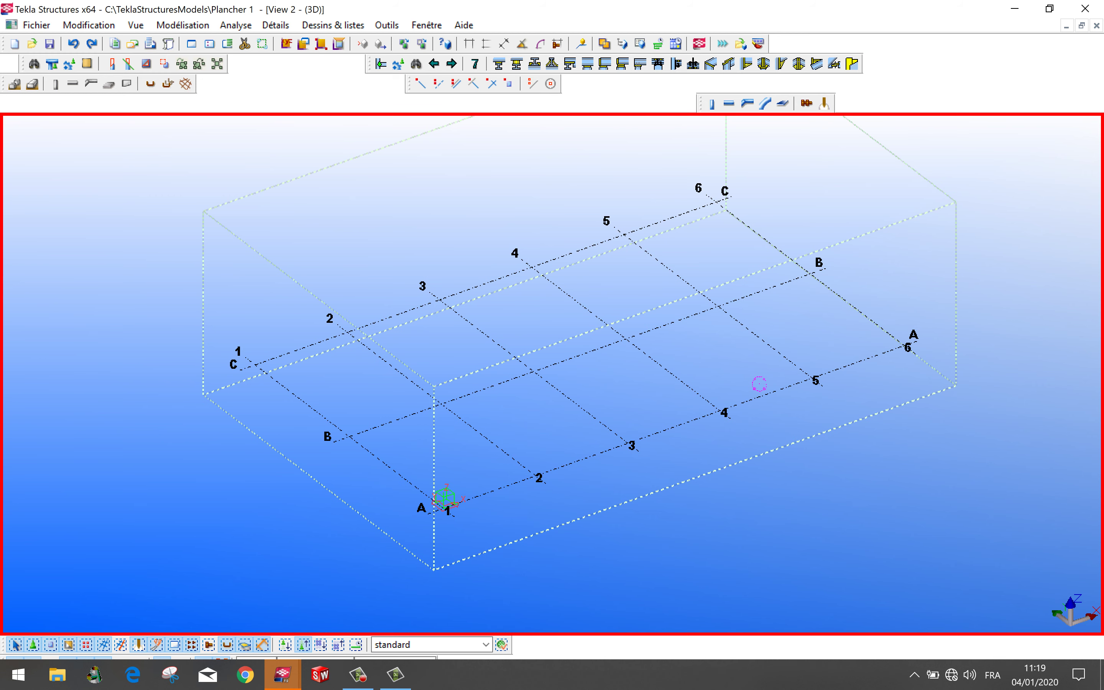
pyautogui.moveTo(555, 388); pyautogui.dragTo(579, 379, button='middle')
pyautogui.click(580, 379)
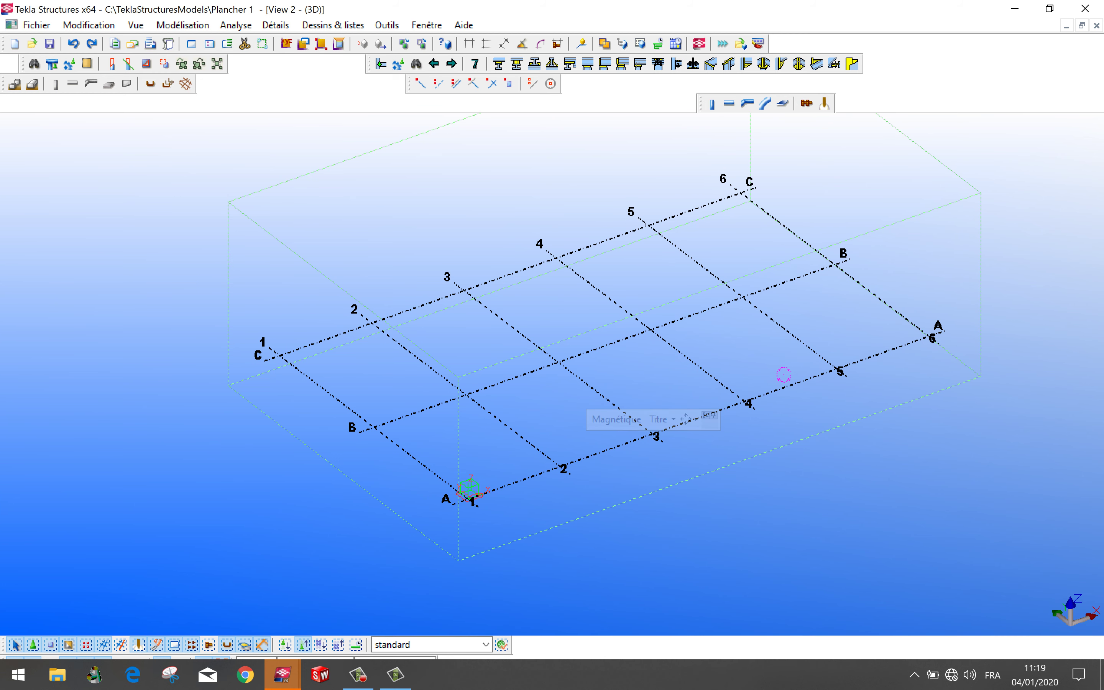
pyautogui.click(545, 413)
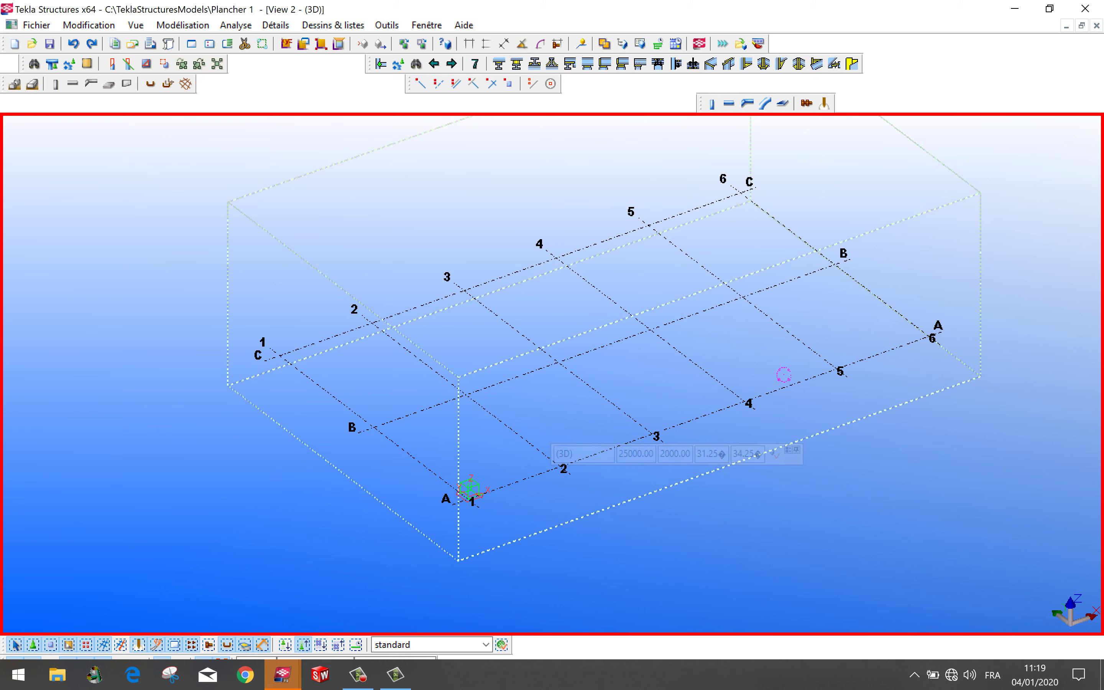
pyautogui.moveTo(621, 306); pyautogui.dragTo(550, 304, button='middle')
# Step: Open the grid's properties (Maillage) and place the dialog clear of the model origin
pyautogui.click(550, 305)
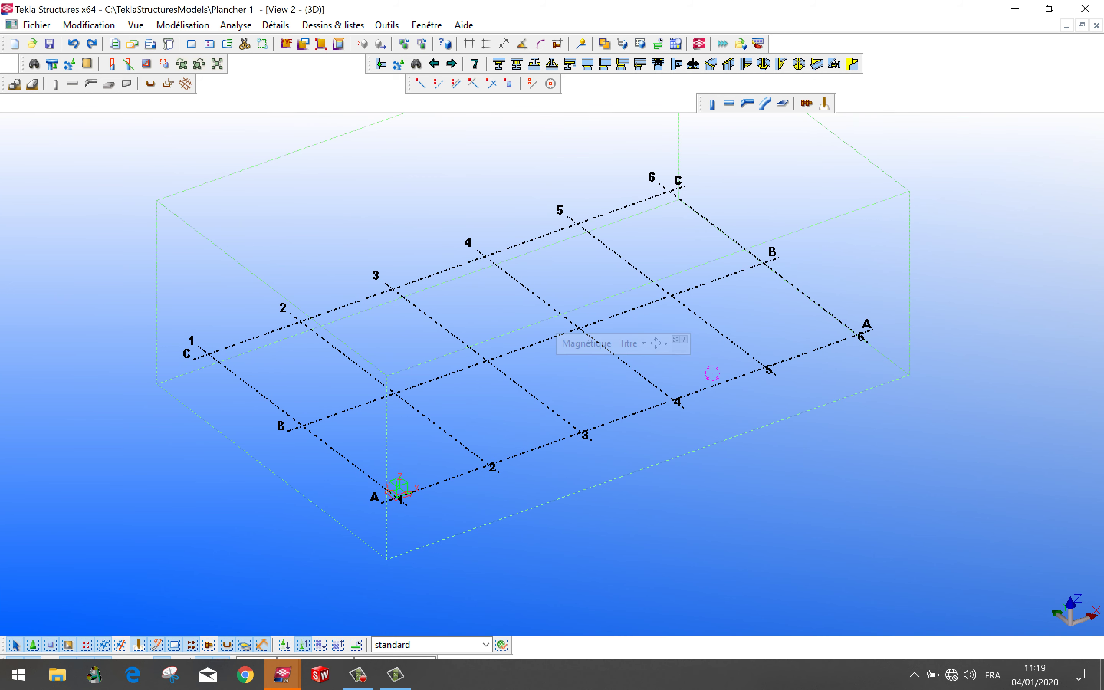
pyautogui.doubleClick(550, 304)
pyautogui.moveTo(302, 108); pyautogui.dragTo(657, 119)
pyautogui.moveTo(407, 492); pyautogui.dragTo(263, 484, button='middle')
pyautogui.scroll(6, 433, 411)
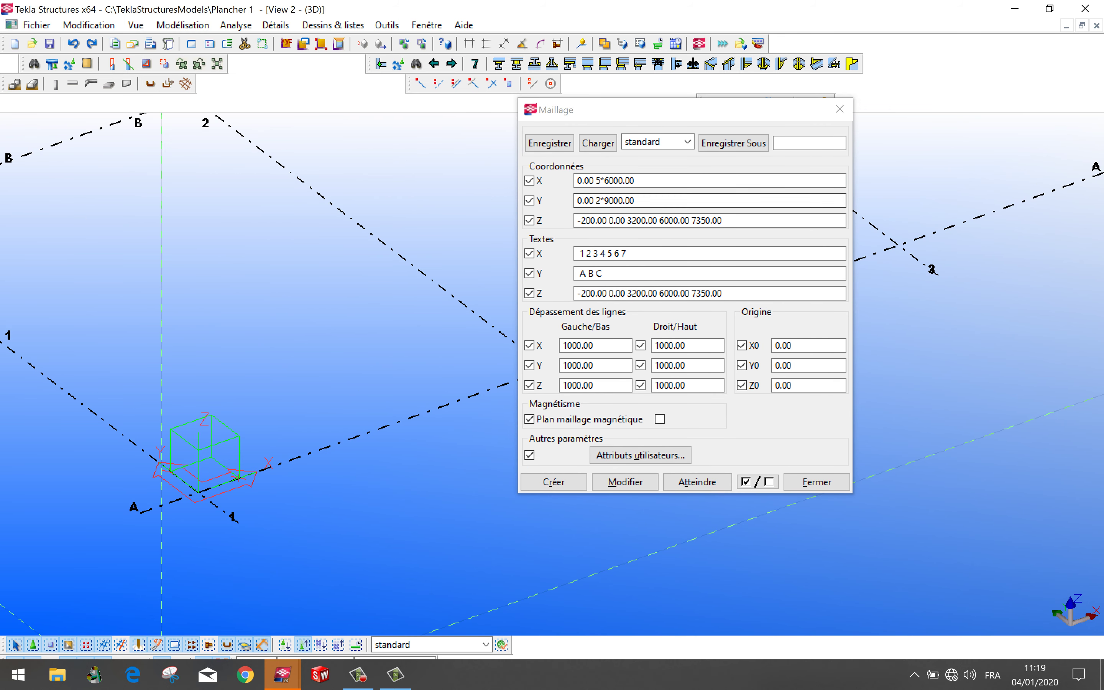
# Step: Set the grid's X coordinates to 0.00 1500 and its Y coordinates to 0.00 1500
pyautogui.click(605, 181)
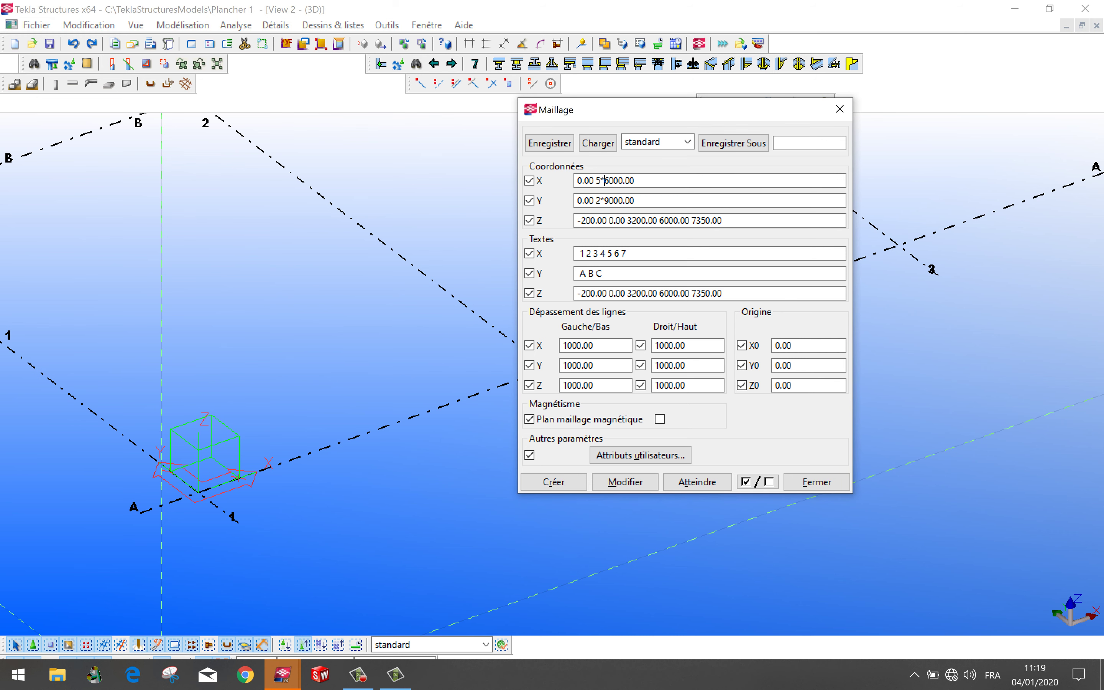
pyautogui.doubleClick(598, 181)
pyautogui.write('1500')
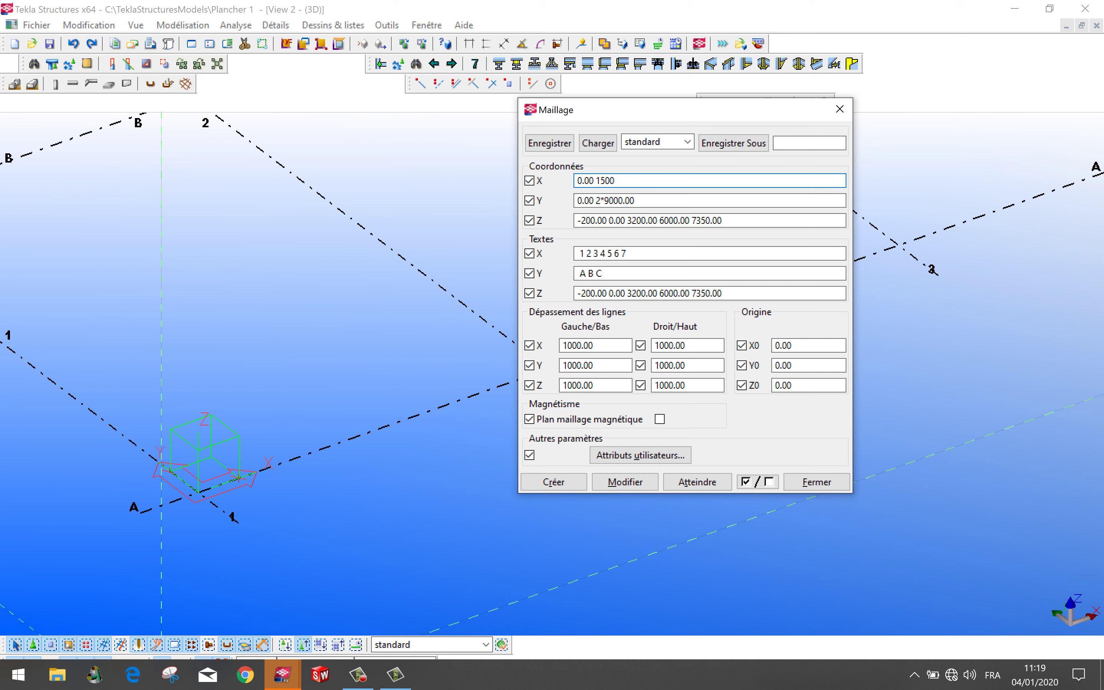
pyautogui.doubleClick(616, 201)
pyautogui.write('15')
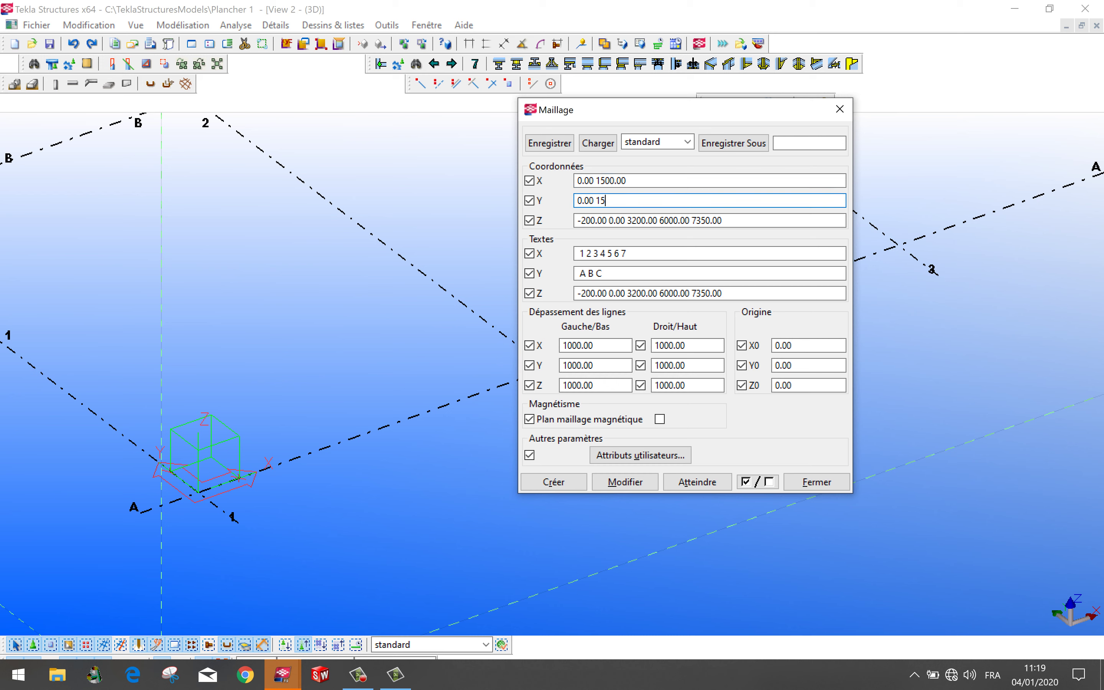
pyautogui.write('00')
pyautogui.scroll(3, 184, 463)
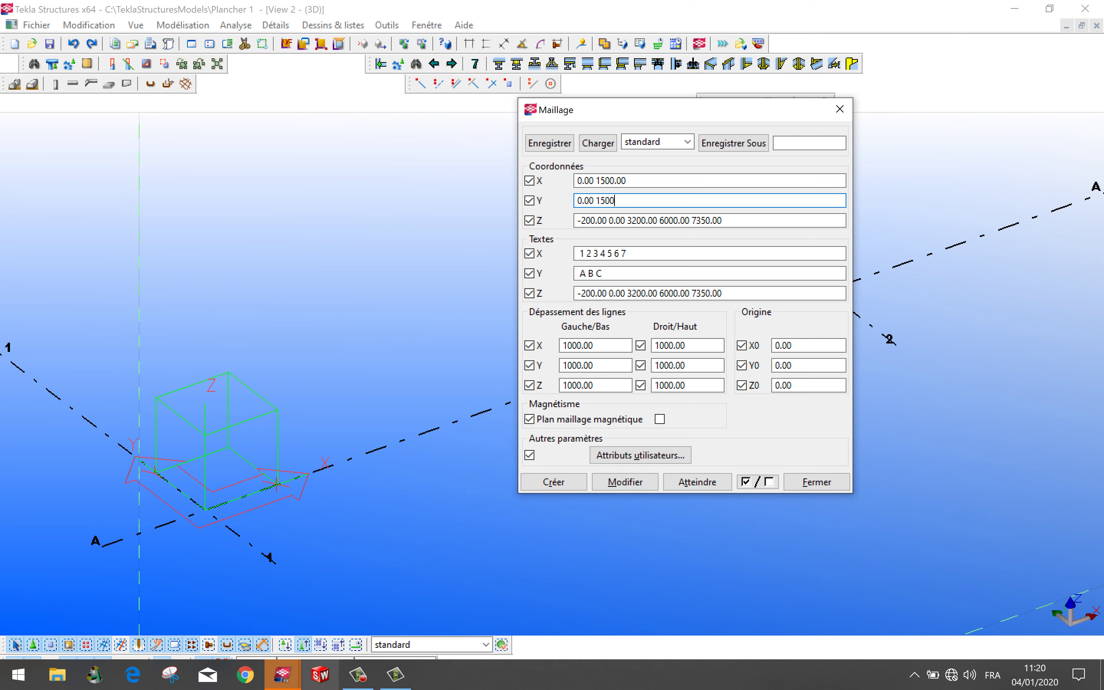
pyautogui.click(359, 675)
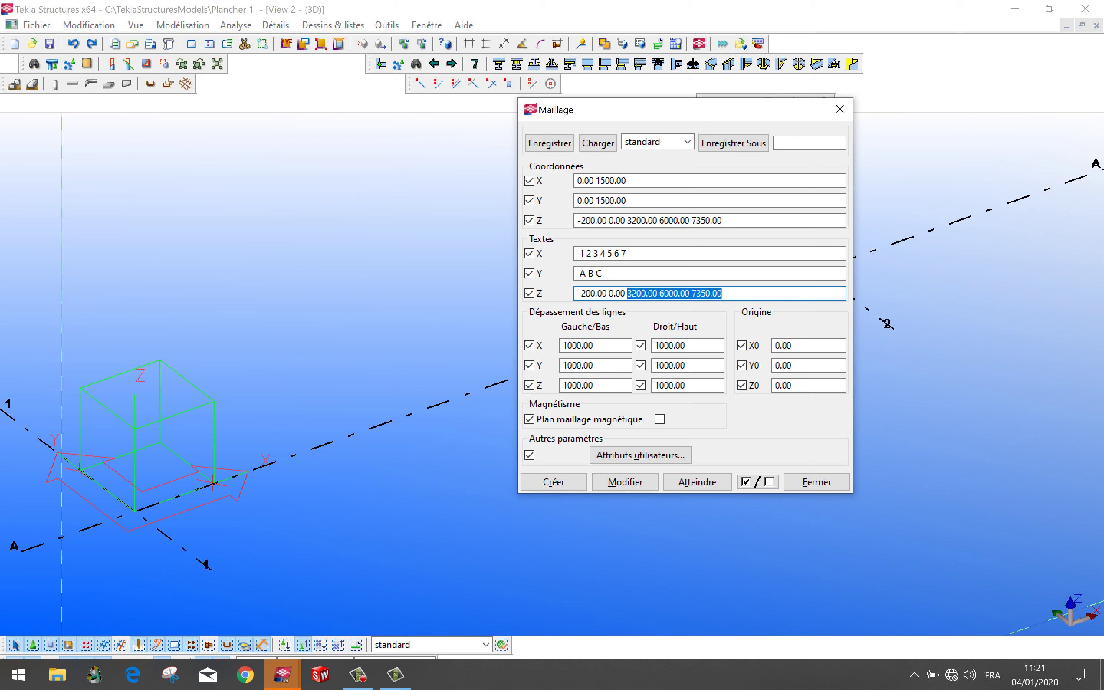
# Step: Set the grid's Z labels to -200.00 0.00 3000 6000
pyautogui.write('3000')
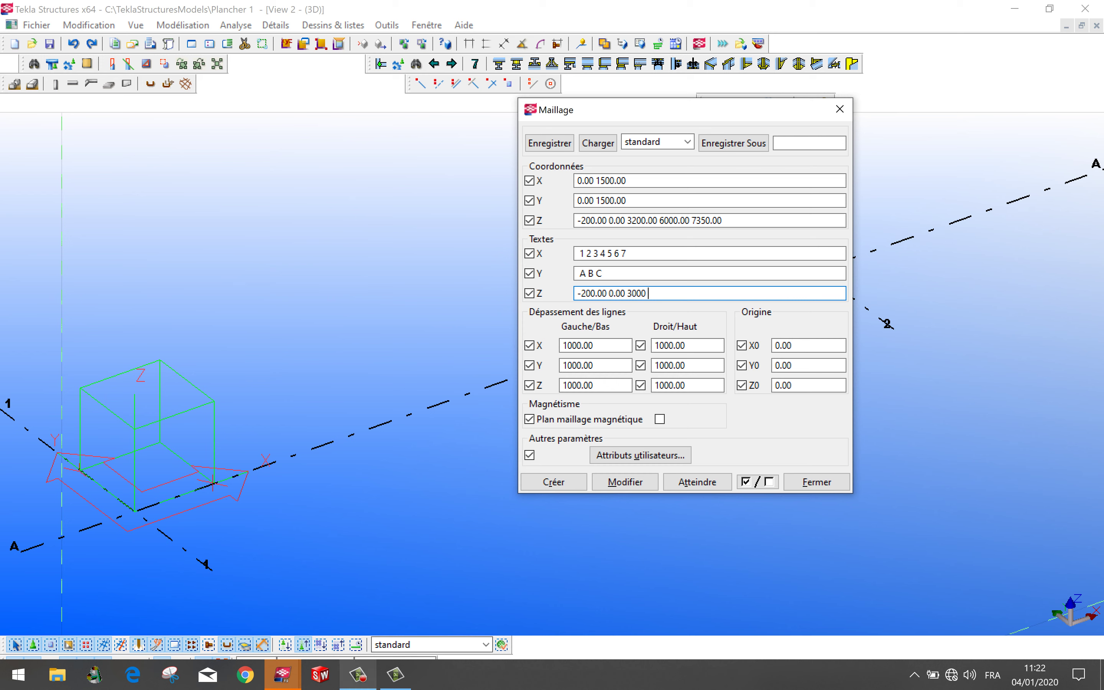
pyautogui.click(358, 675)
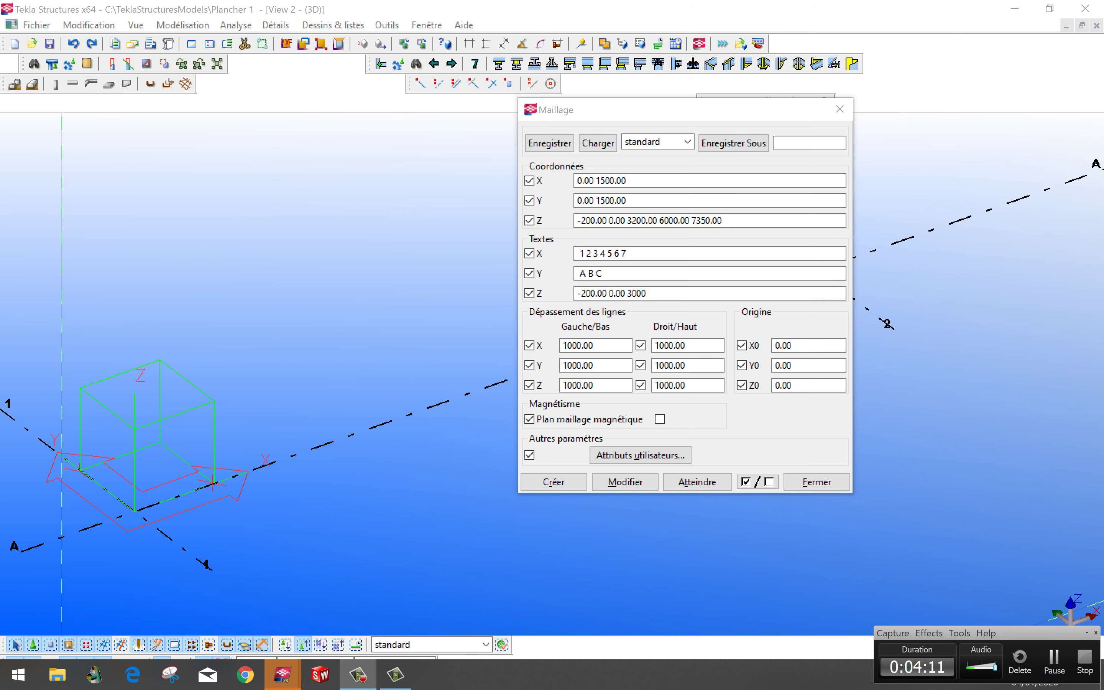
pyautogui.click(1054, 661)
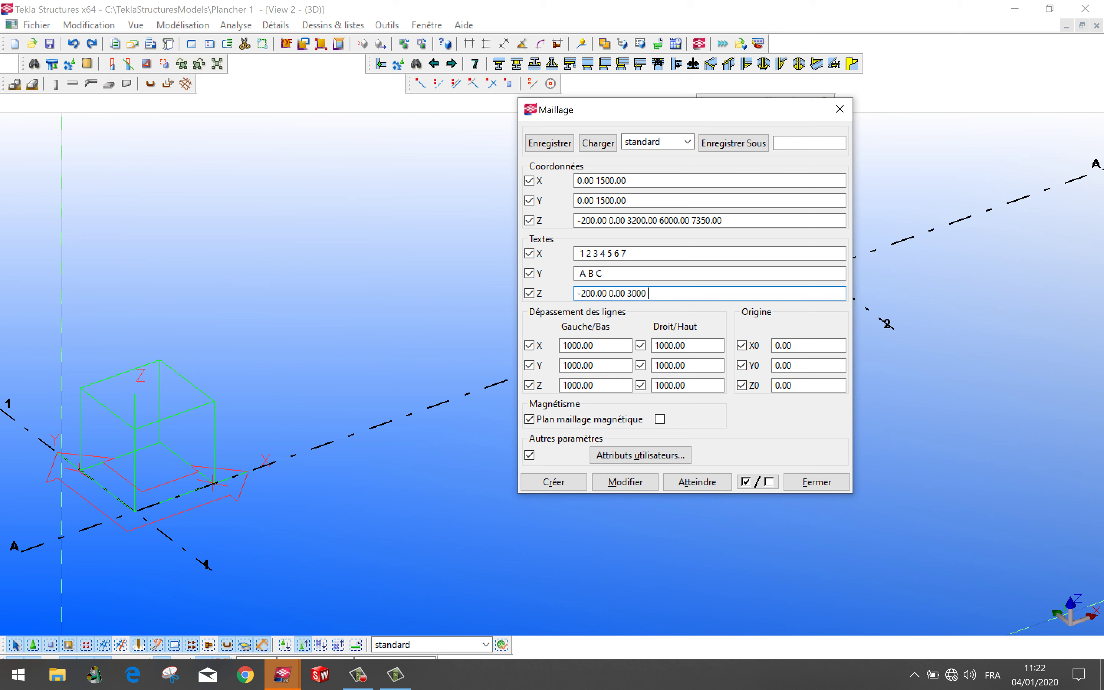
pyautogui.write('12000')
pyautogui.press('BackSpace')
pyautogui.press('BackSpace')
pyautogui.press('BackSpace')
pyautogui.press('BackSpace')
pyautogui.press('BackSpace')
pyautogui.write('6000')
# Step: Set the grid's Z coordinates to -200.00 0.00 3000 6000 and apply the new coordinates to the grid, replacing the existing one
pyautogui.moveTo(627, 221); pyautogui.dragTo(723, 221)
pyautogui.write('3000 ')
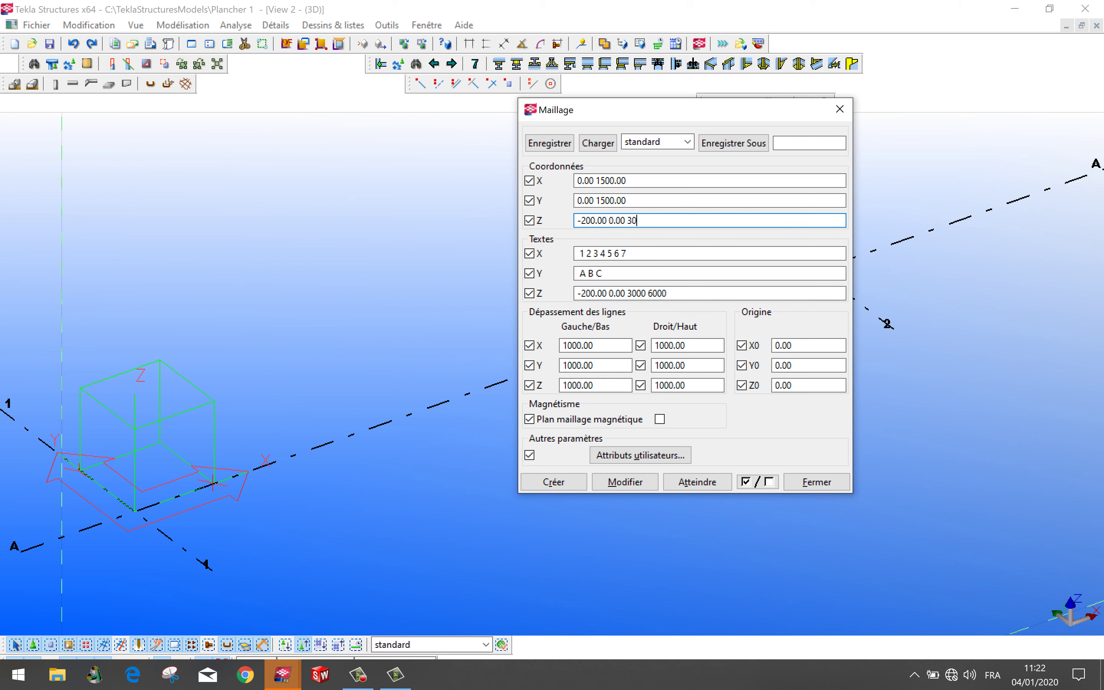
pyautogui.write('6000')
pyautogui.press('Tab')
pyautogui.press('Tab')
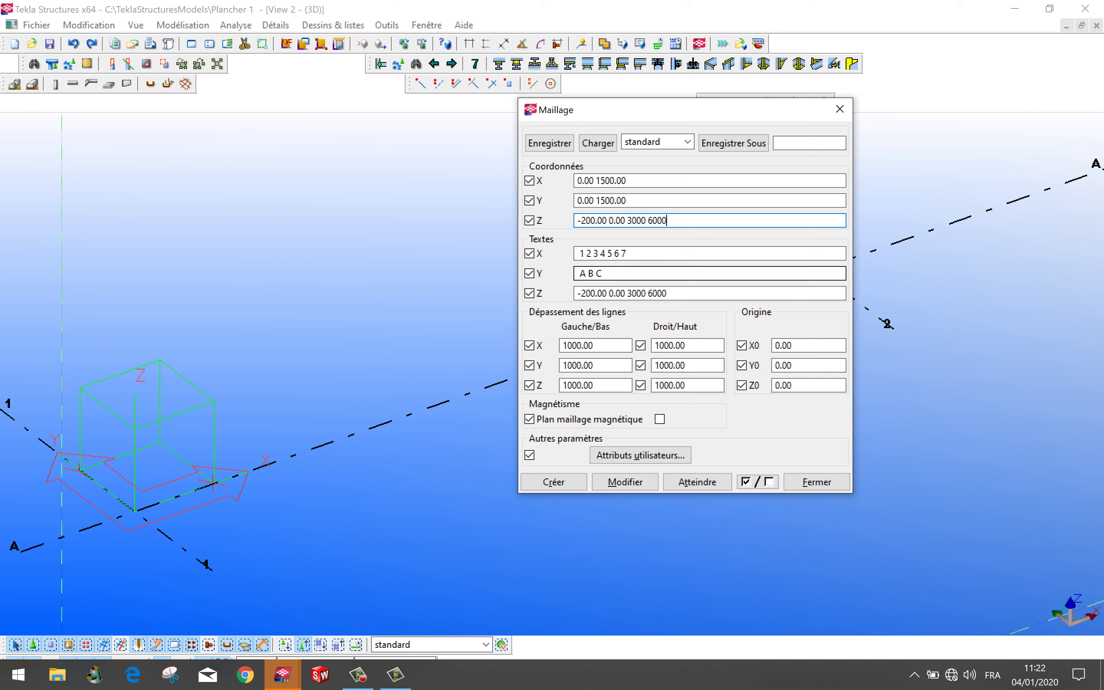
pyautogui.click(405, 275)
pyautogui.scroll(-17, 405, 276)
pyautogui.moveTo(320, 312); pyautogui.dragTo(266, 412, button='middle')
pyautogui.click(625, 482)
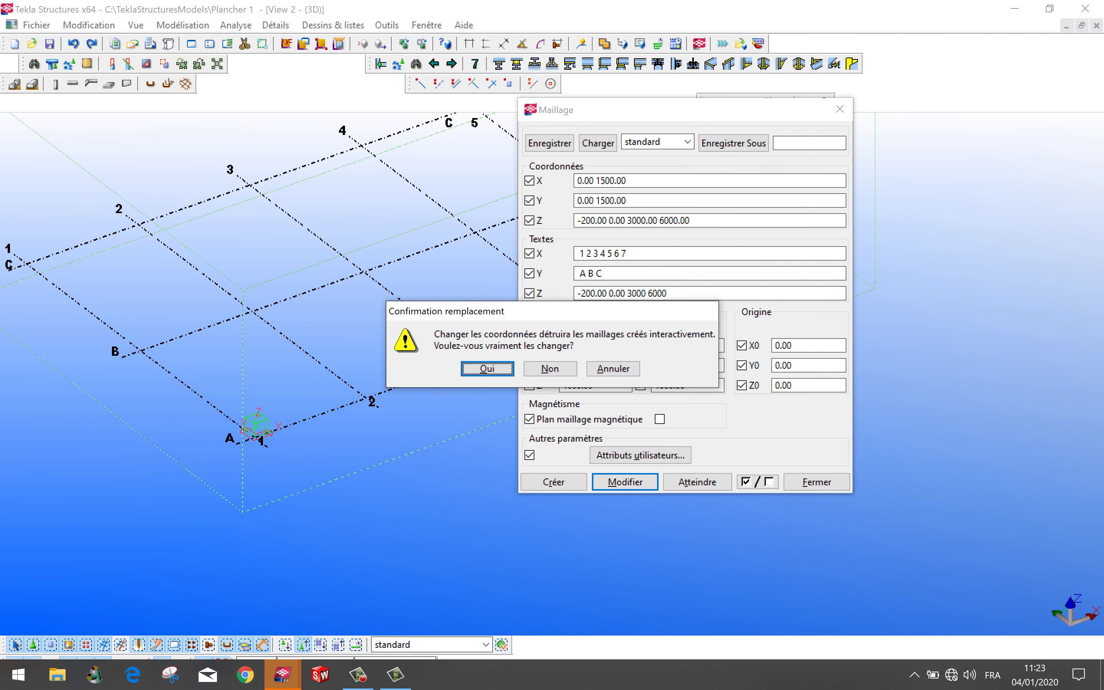
pyautogui.press('Return')
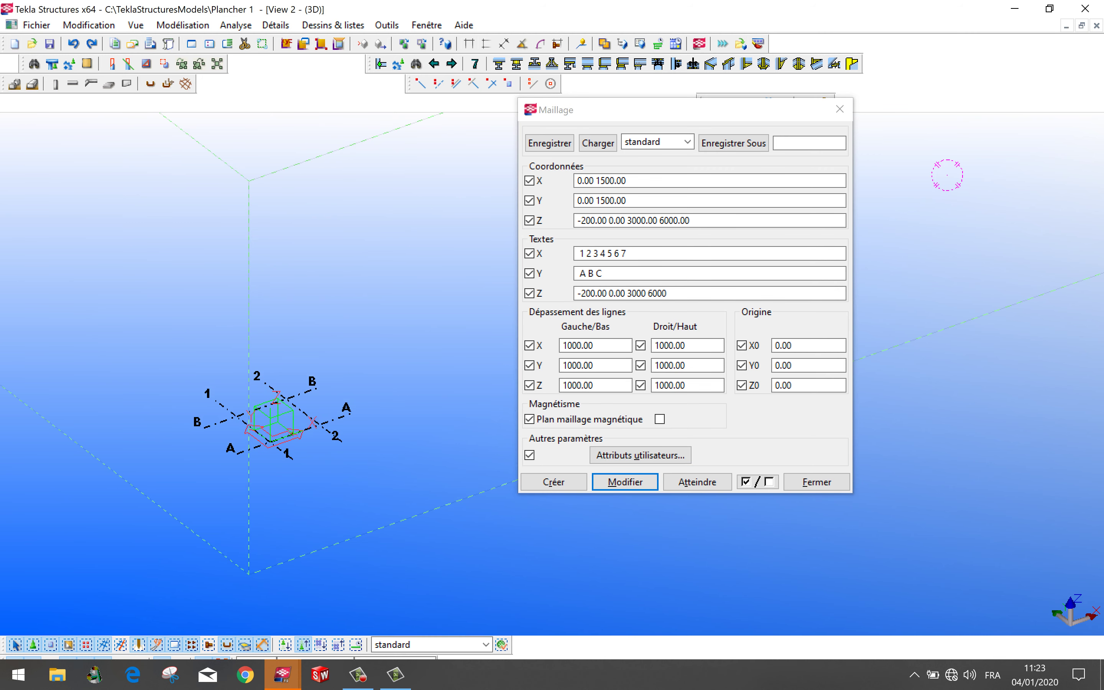
# Step: Set the grid's X labels to 0 3 and apply the change to the grid
pyautogui.scroll(3, 226, 499)
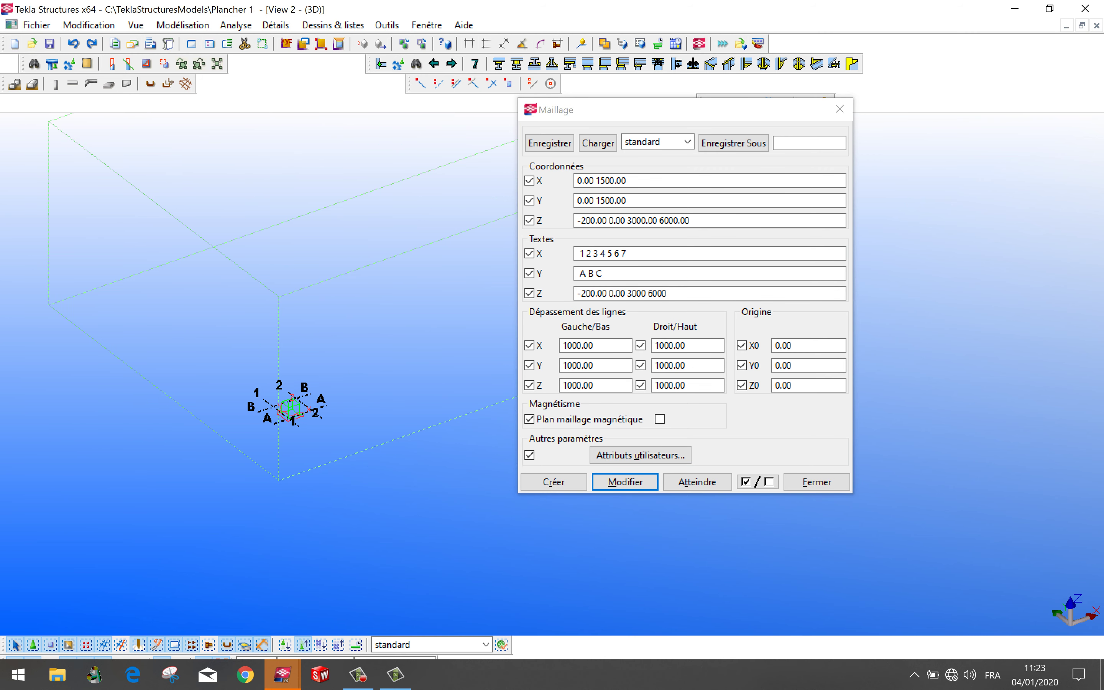
pyautogui.scroll(4, 319, 373)
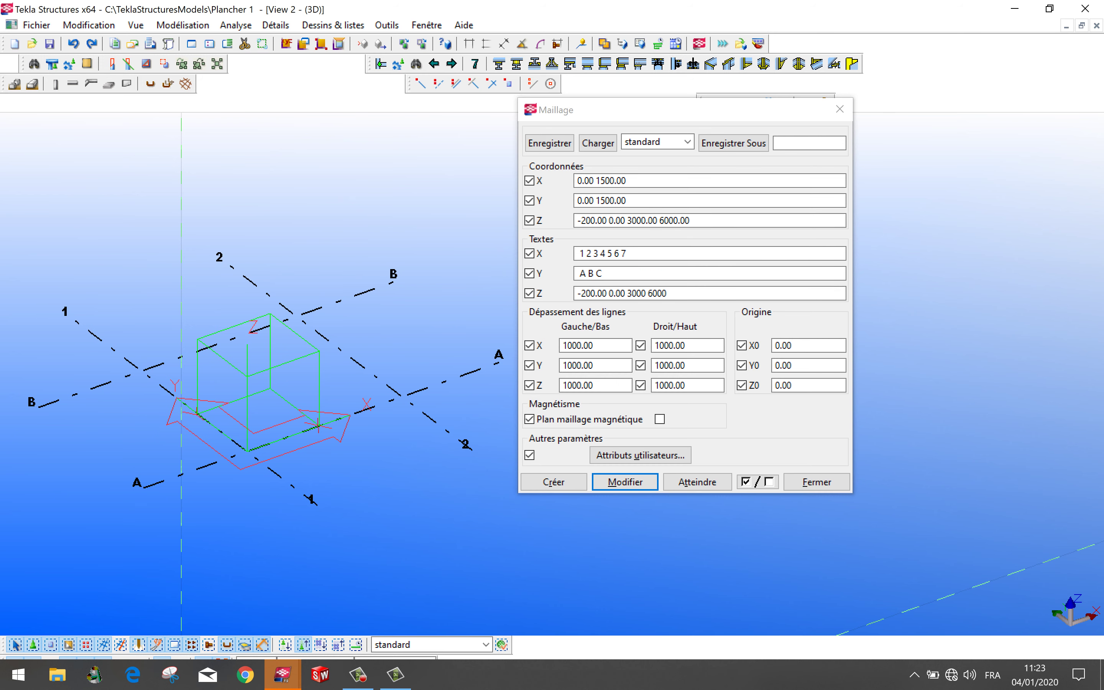
pyautogui.moveTo(283, 388); pyautogui.dragTo(351, 386, button='middle')
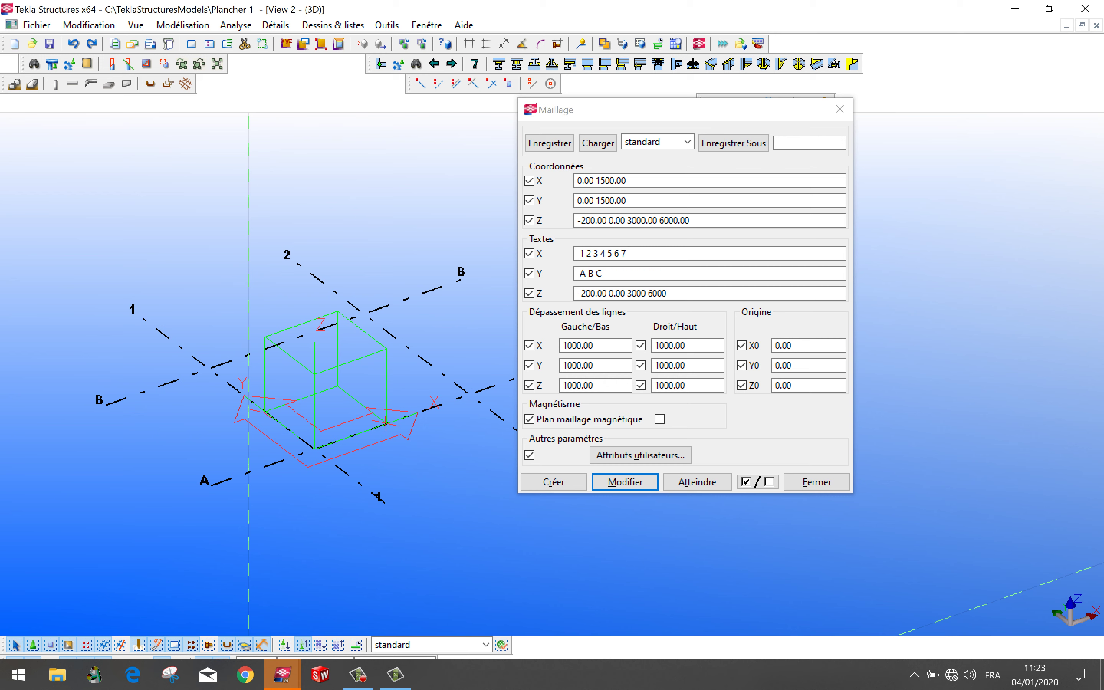
pyautogui.moveTo(351, 411); pyautogui.dragTo(275, 356, button='middle')
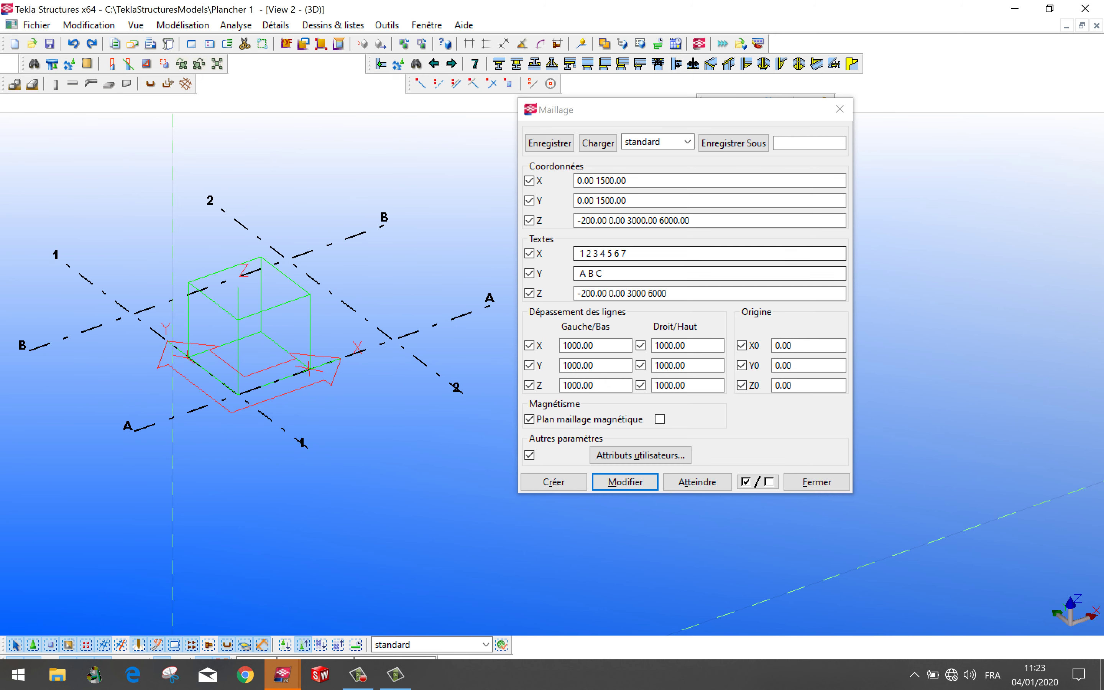
pyautogui.moveTo(648, 254); pyautogui.dragTo(573, 254)
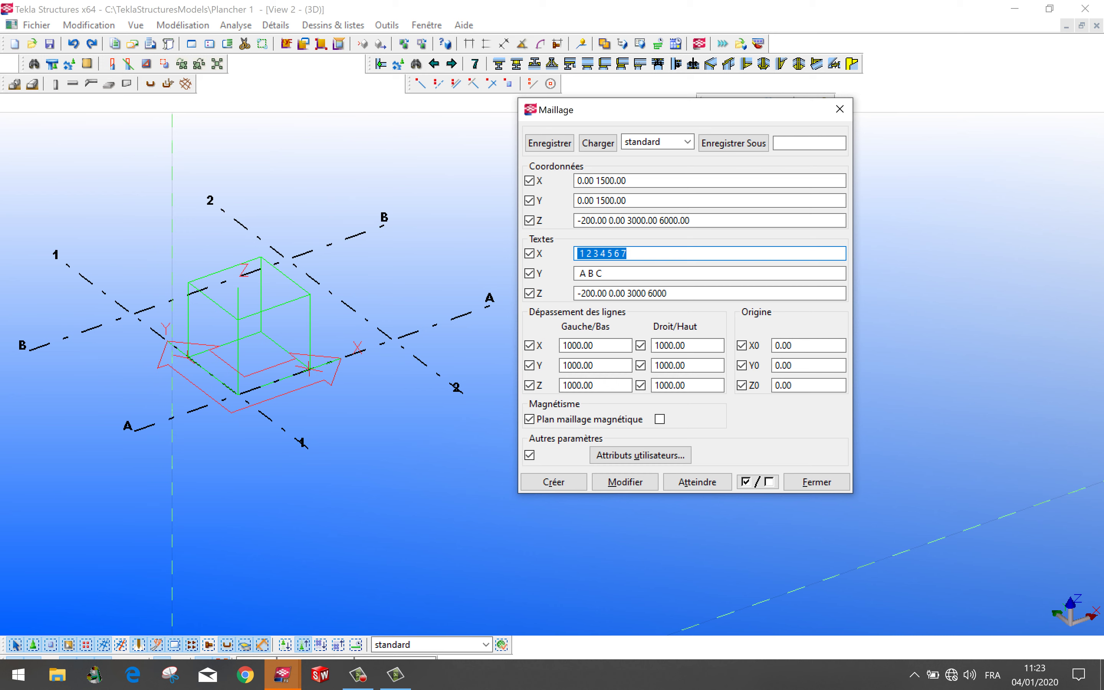
pyautogui.write('0 3')
pyautogui.click(625, 482)
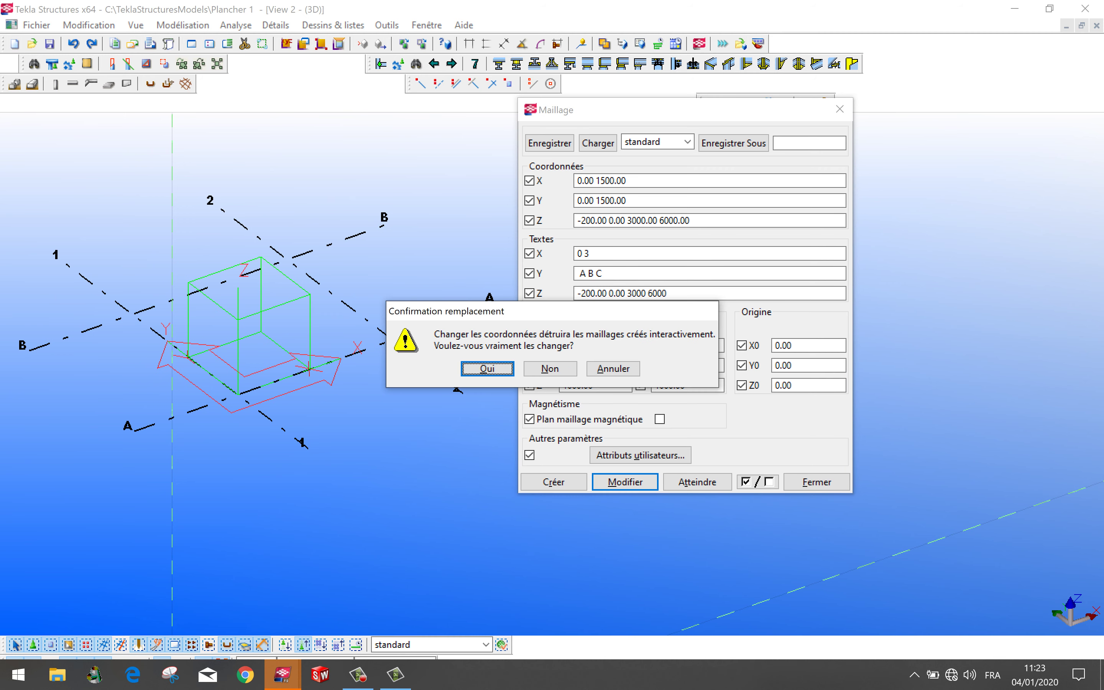
pyautogui.click(488, 368)
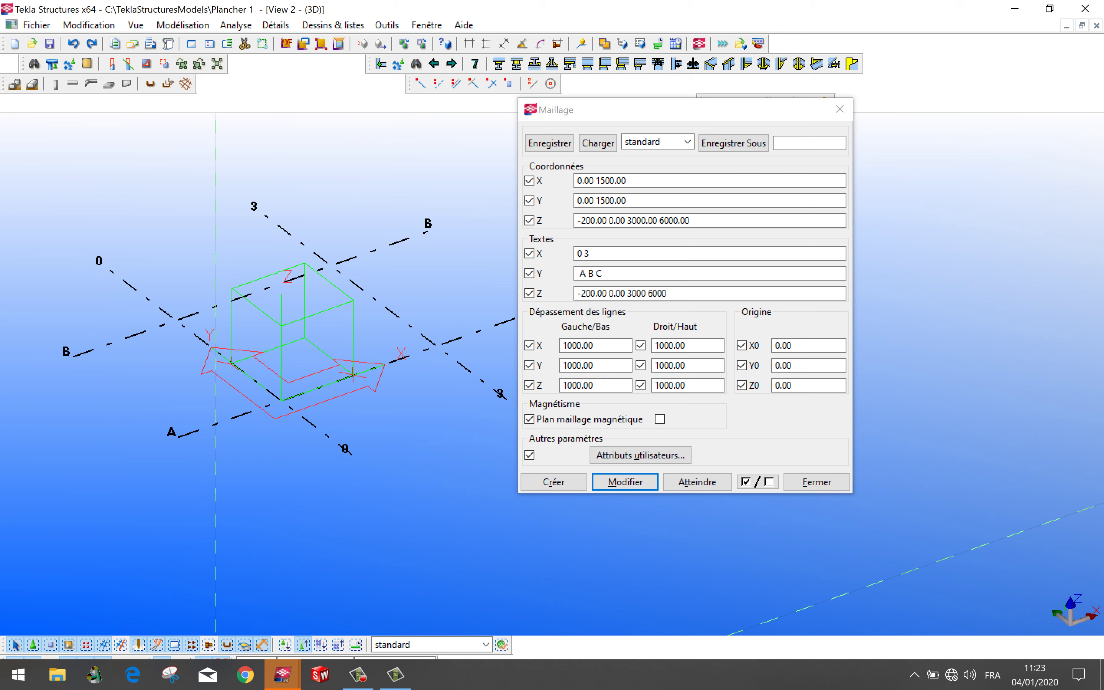
# Step: Set the grid's X labels to PL1 PL2 and apply the change to the grid
pyautogui.moveTo(607, 254); pyautogui.dragTo(577, 254)
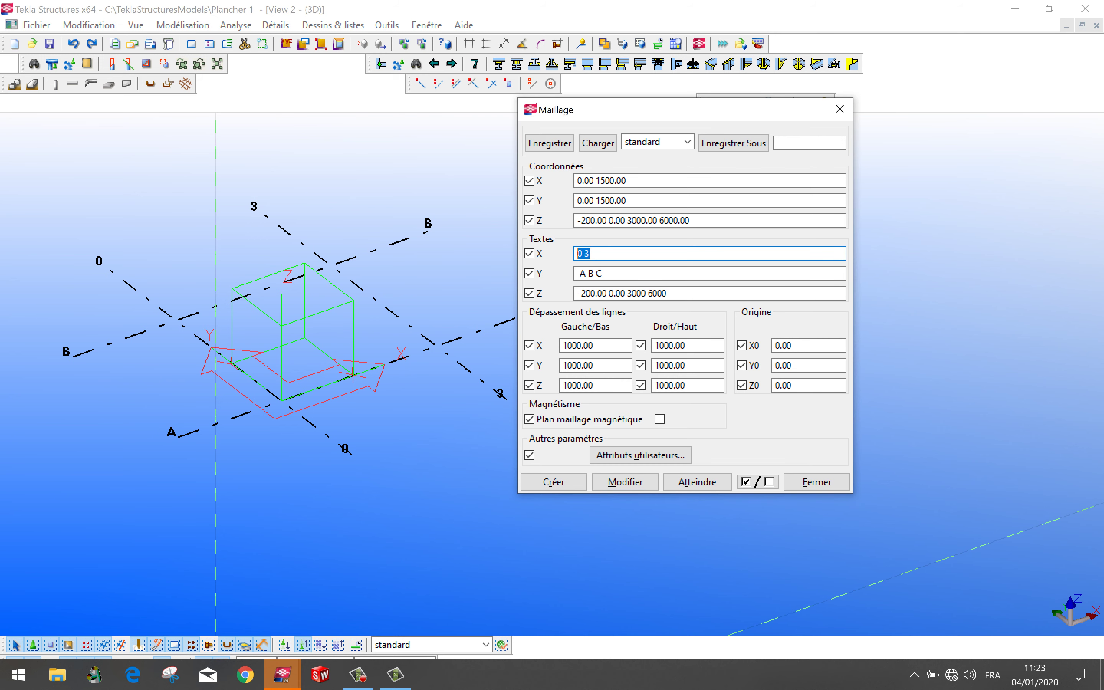
pyautogui.write('PL 1 PL12')
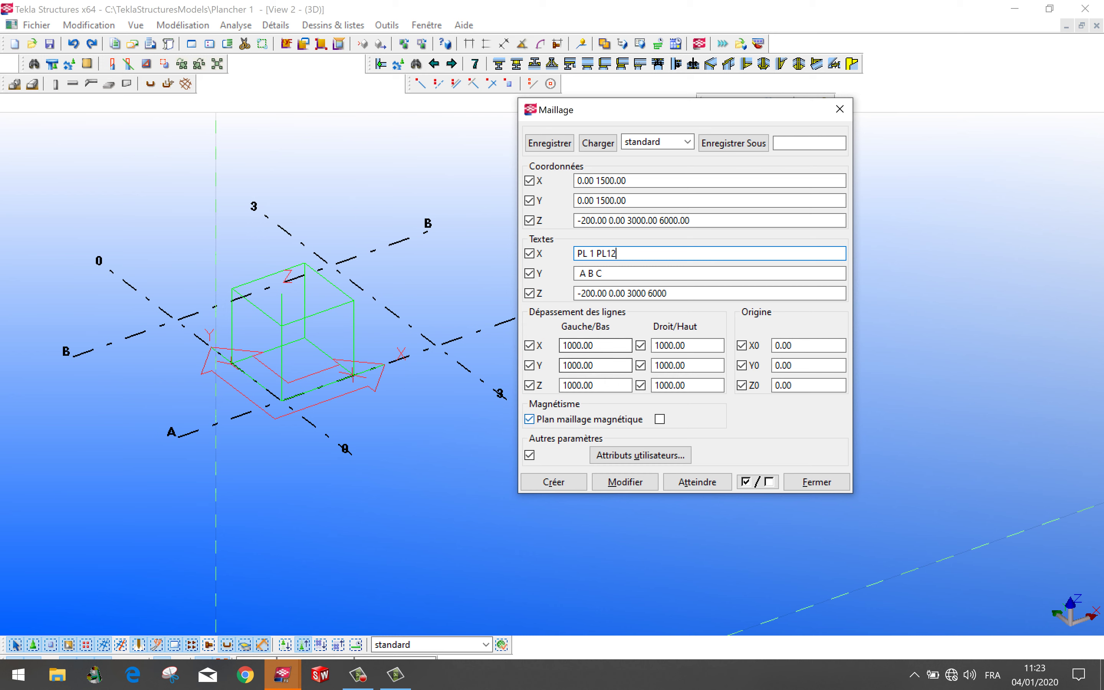
pyautogui.press('BackSpace')
pyautogui.press('BackSpace')
pyautogui.write('2')
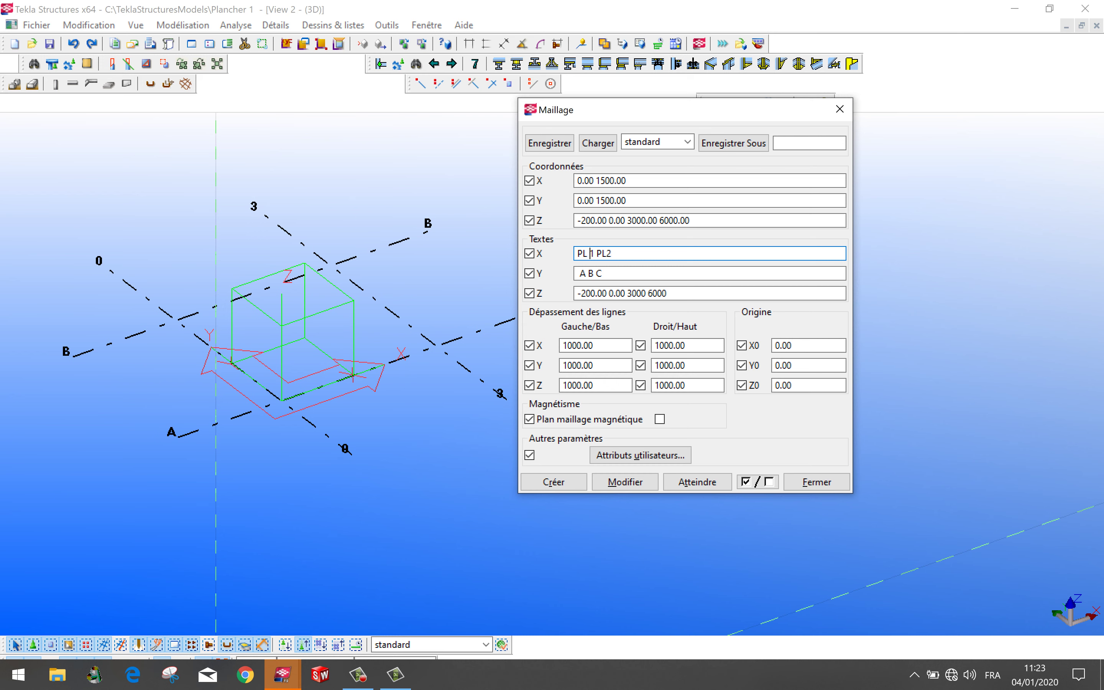
pyautogui.press('BackSpace')
pyautogui.hotkey('alt', 'm')
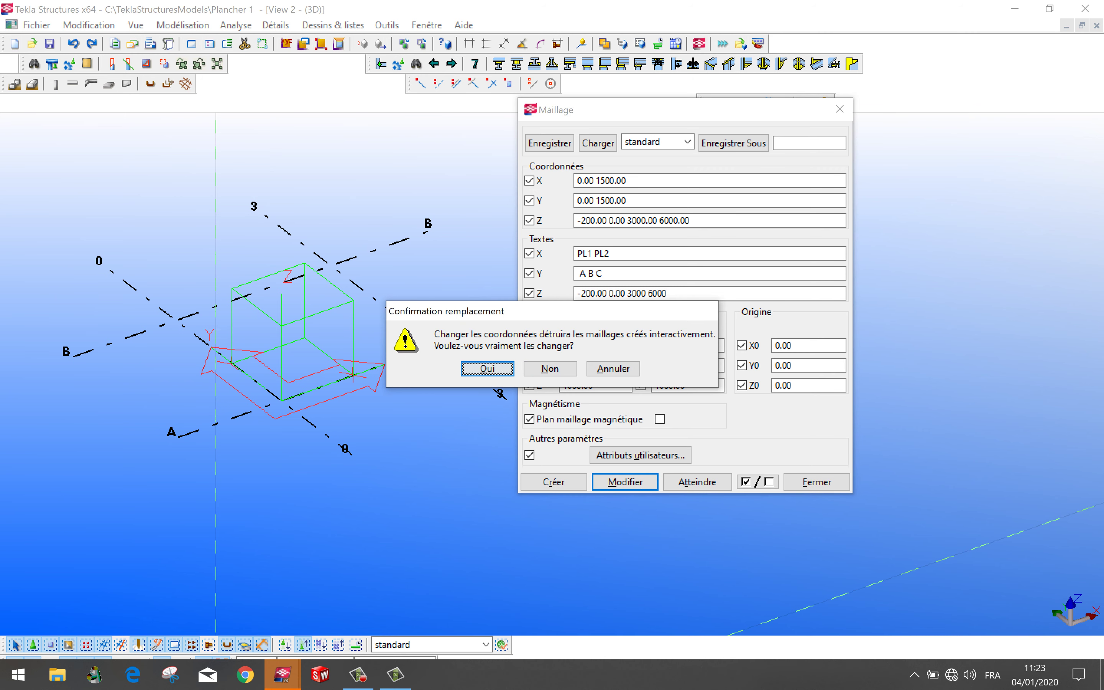
pyautogui.press('Return')
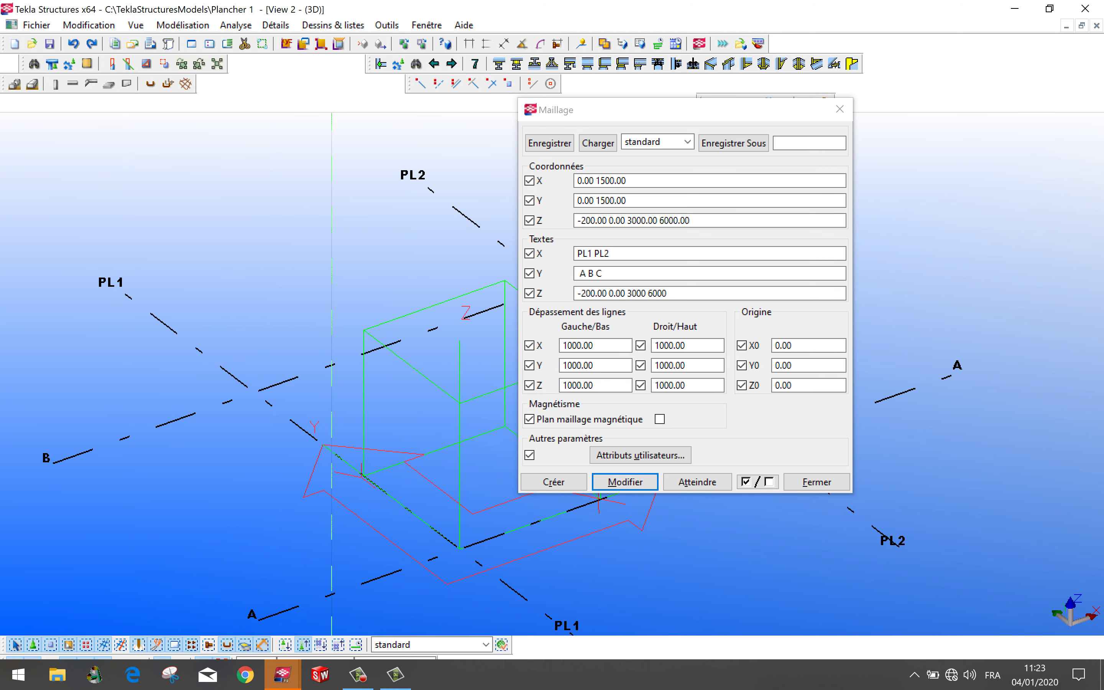
# Step: Add plus signs to the upper grid levels so the Z labels read -200.00 0.00 +3000 +6000, and apply the change
pyautogui.scroll(-2, 193, 319)
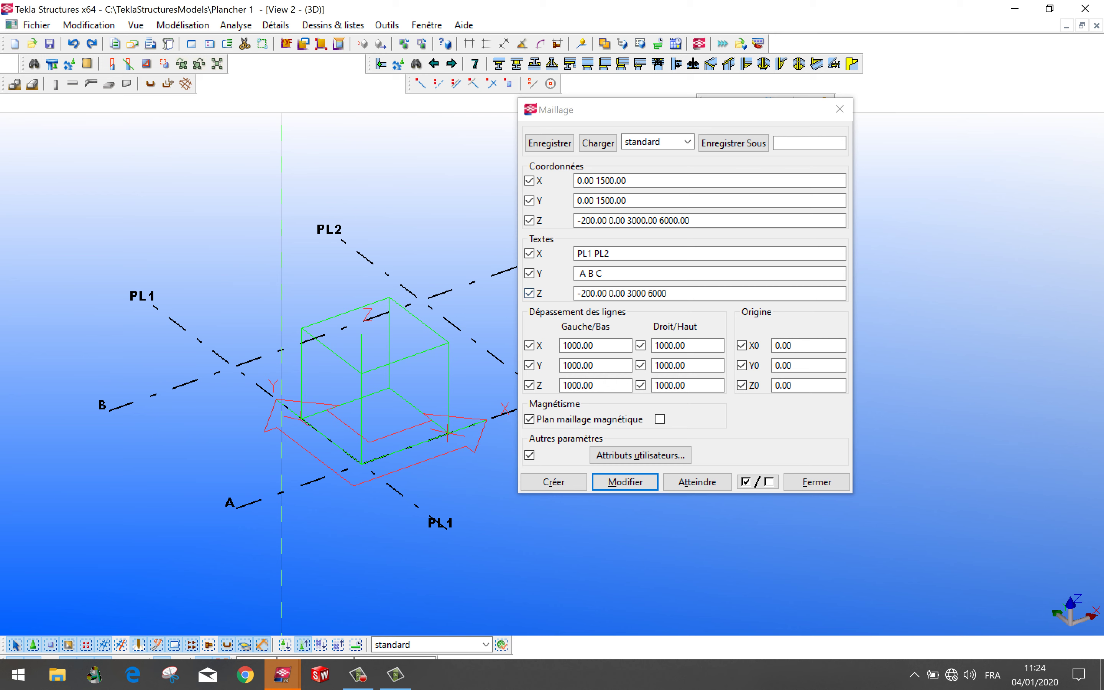
pyautogui.click(628, 293)
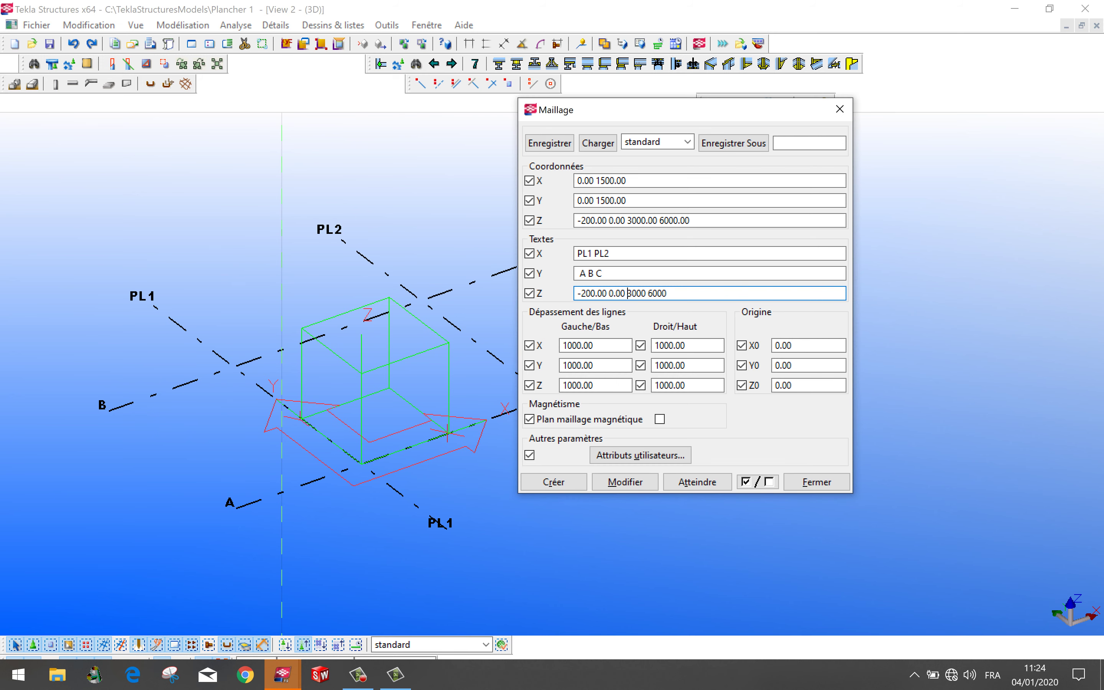
pyautogui.write('°')
pyautogui.press('BackSpace')
pyautogui.write('+')
pyautogui.write('+')
pyautogui.click(625, 482)
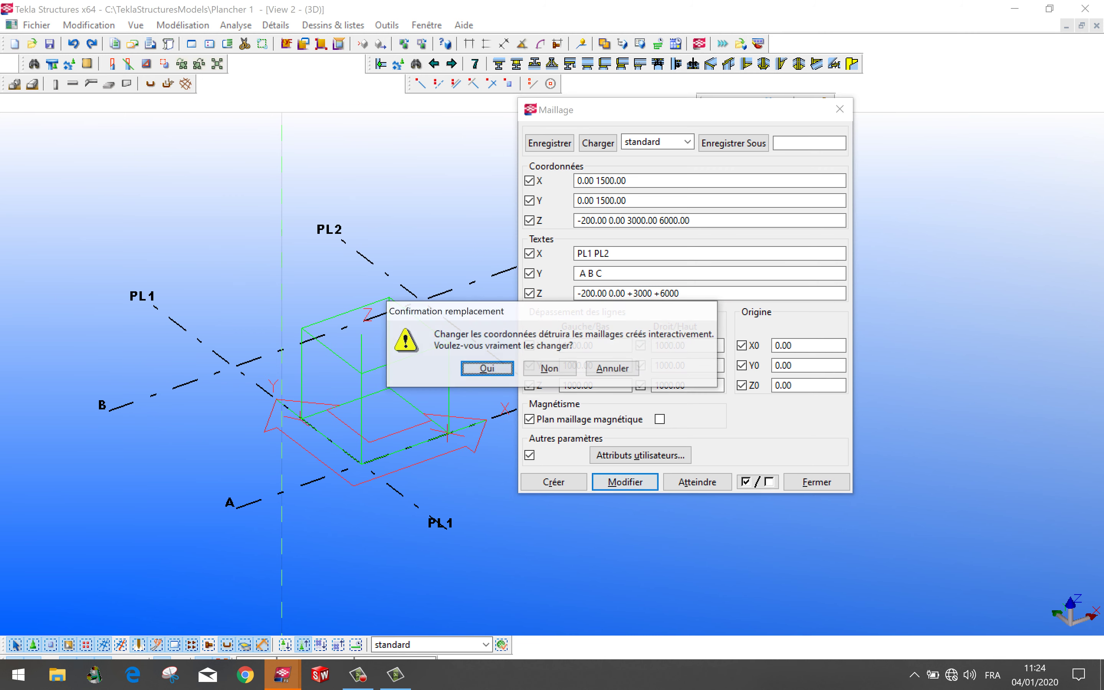
pyautogui.press('Return')
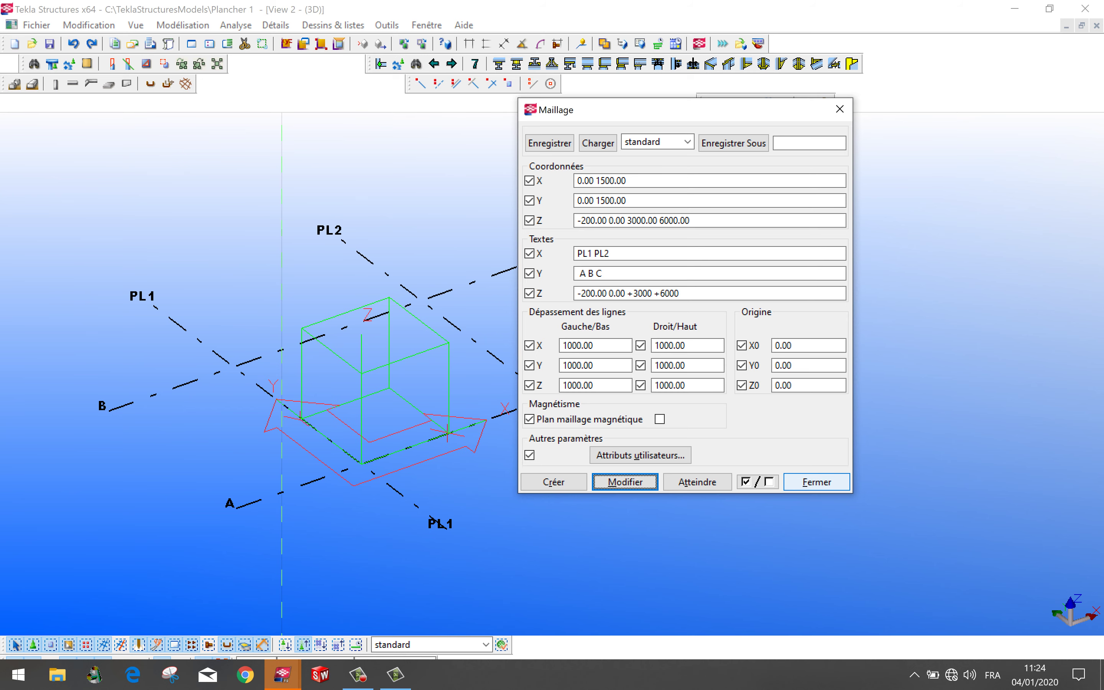
pyautogui.click(358, 675)
pyautogui.click(1020, 657)
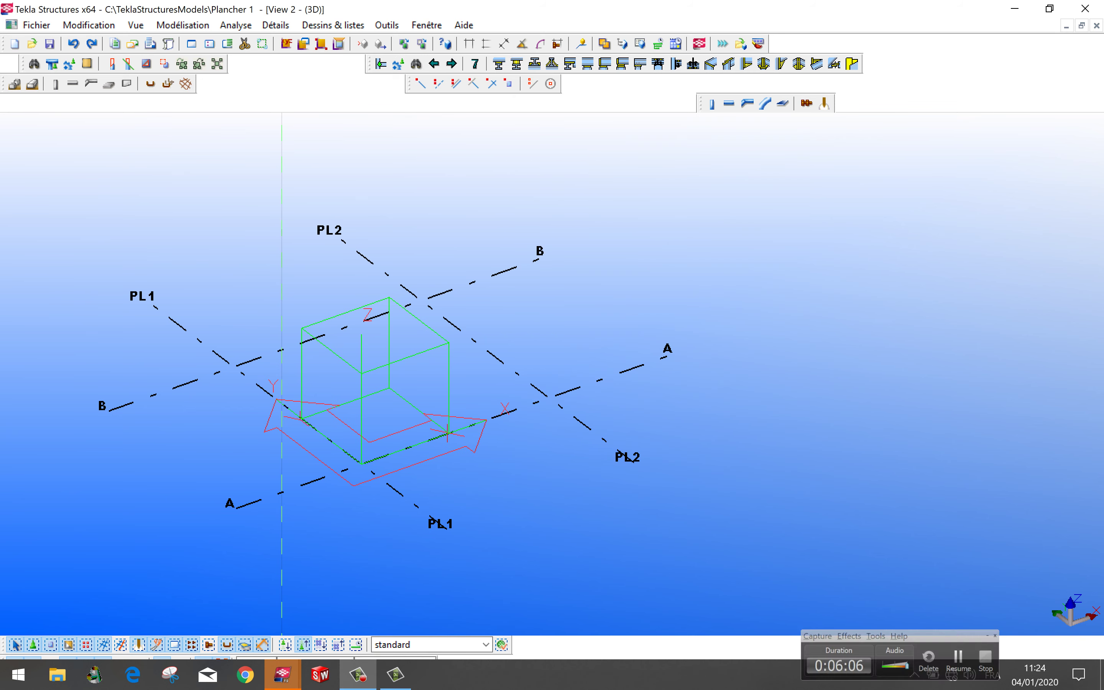
# Step: Fit the work area of the 3D view to the complete model
pyautogui.scroll(-8, 571, 402)
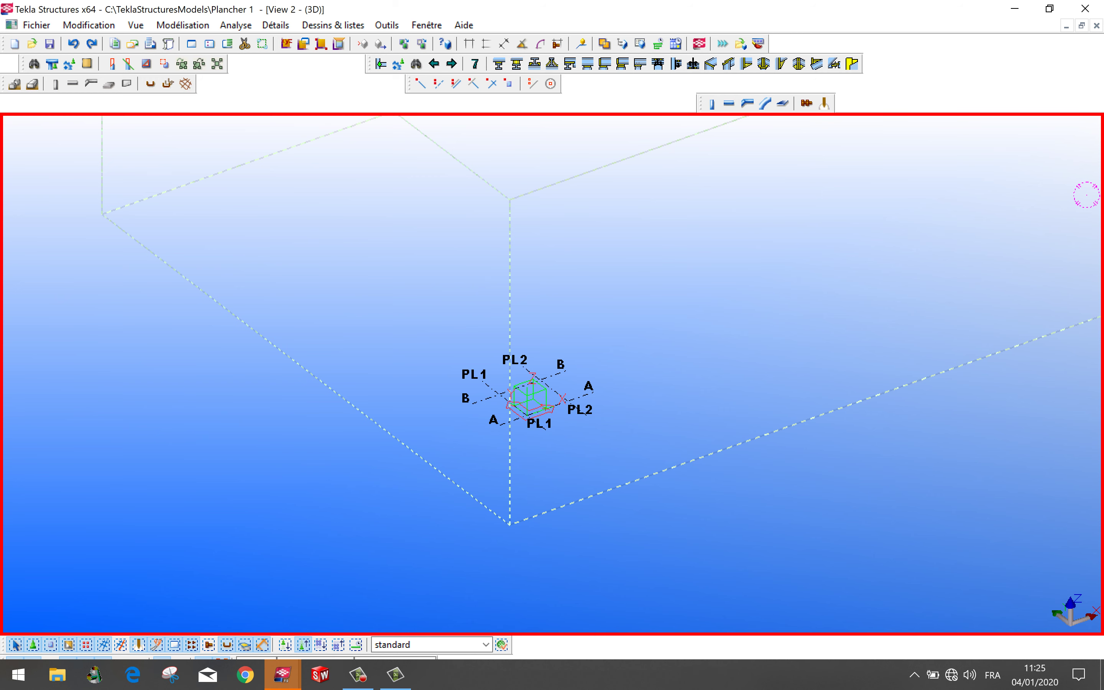
pyautogui.doubleClick(639, 293)
pyautogui.click(454, 436)
pyautogui.rightClick(673, 282)
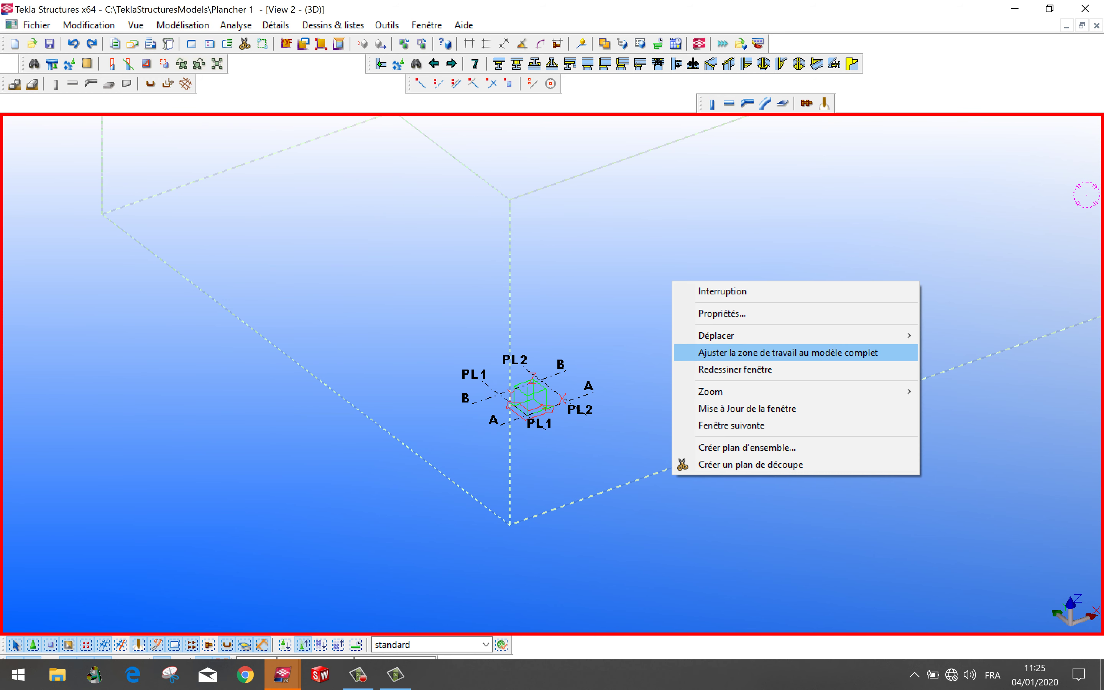
pyautogui.click(771, 352)
pyautogui.scroll(-2, 548, 283)
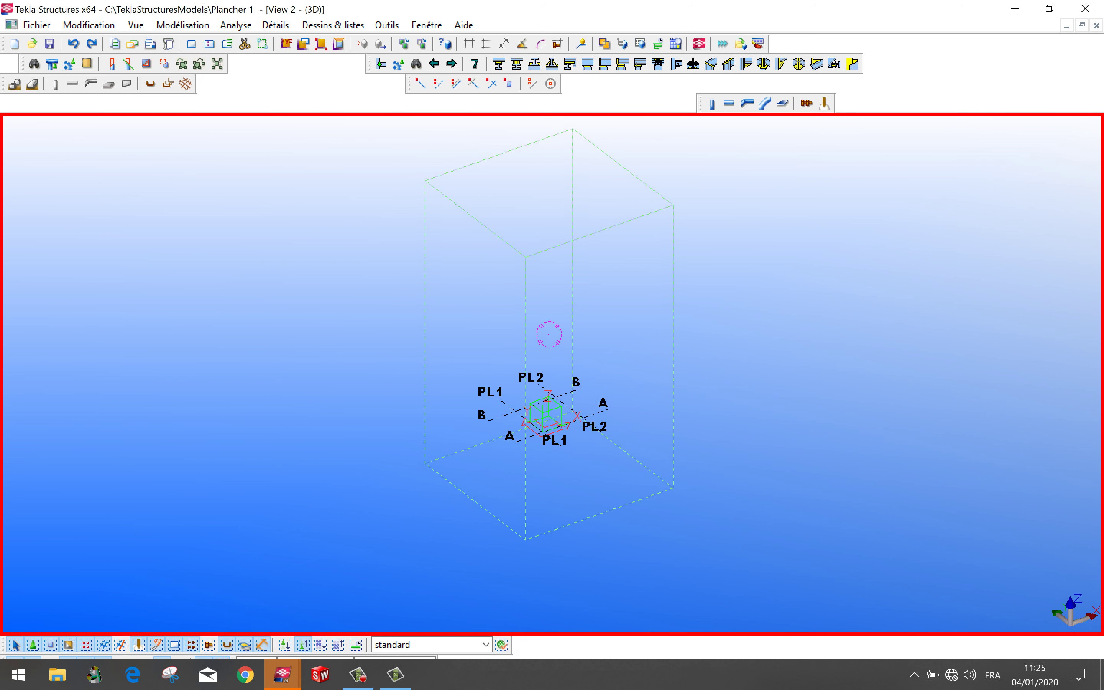
pyautogui.scroll(4, 581, 388)
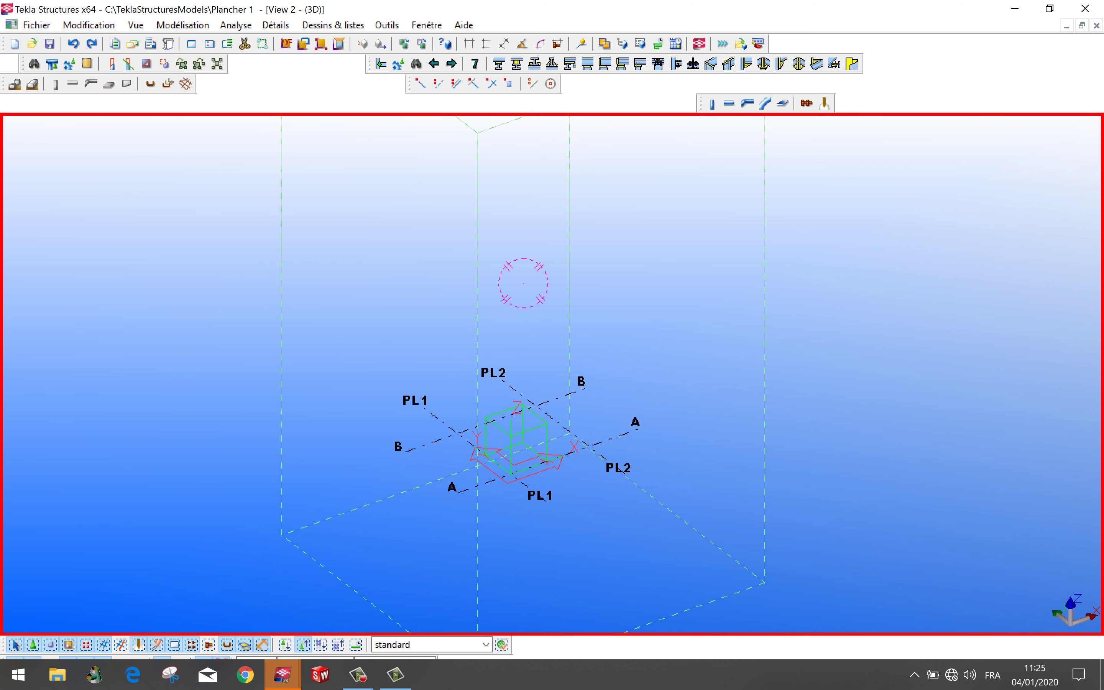
pyautogui.scroll(5, 552, 422)
pyautogui.scroll(-9, 502, 420)
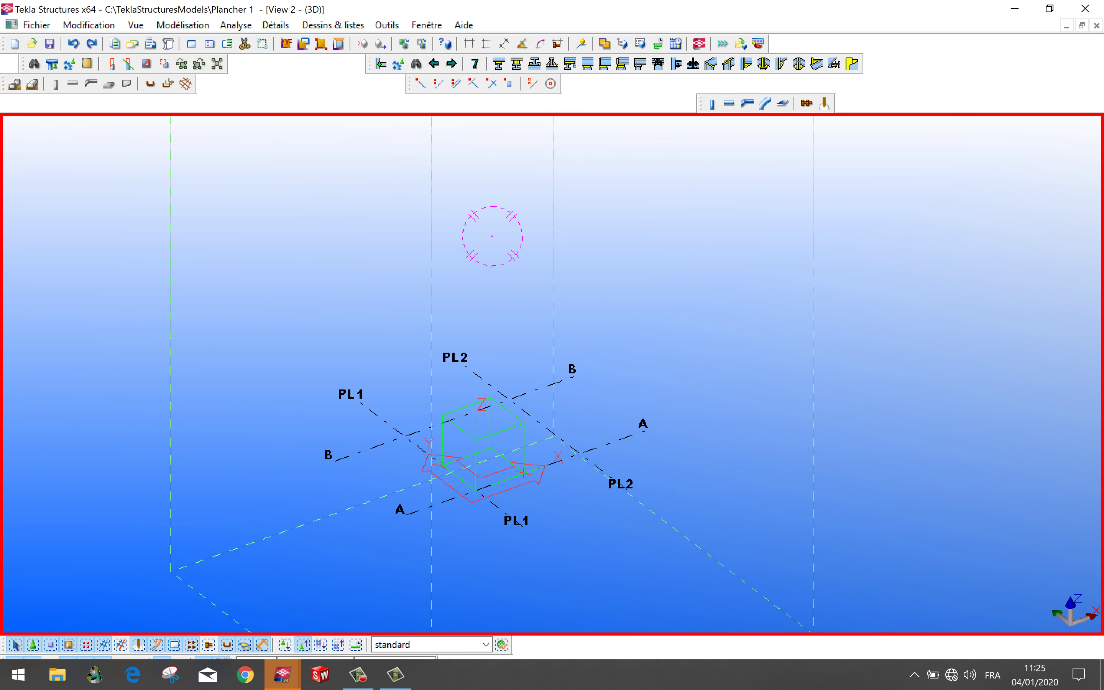
pyautogui.moveTo(502, 424); pyautogui.dragTo(509, 445, button='middle')
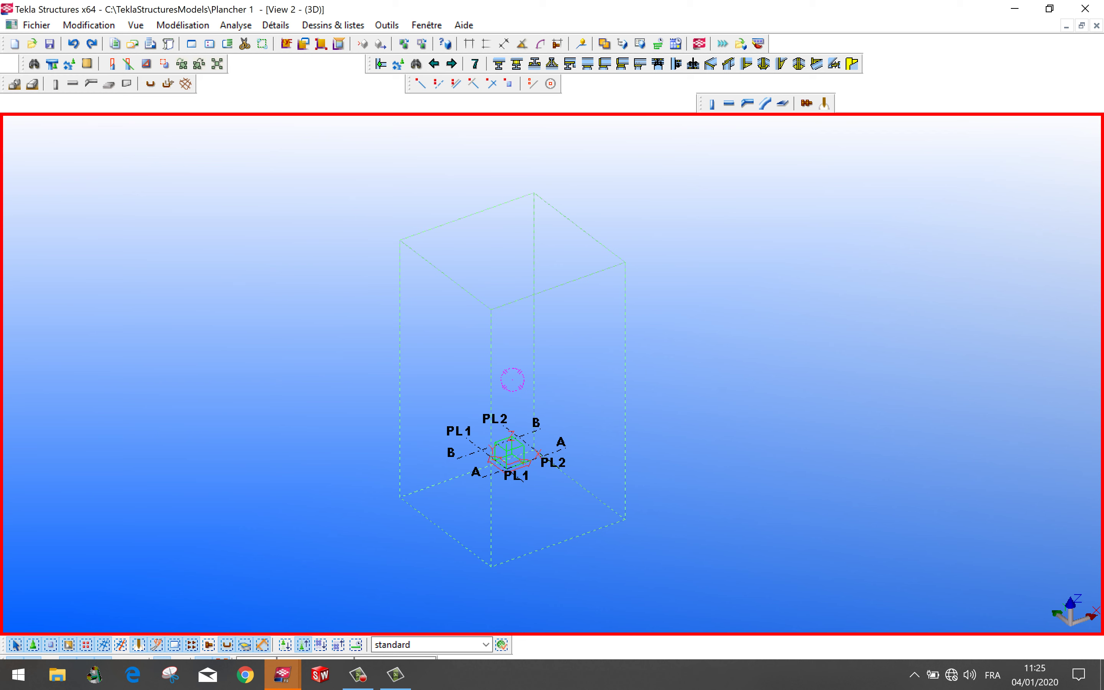
pyautogui.scroll(4, 586, 559)
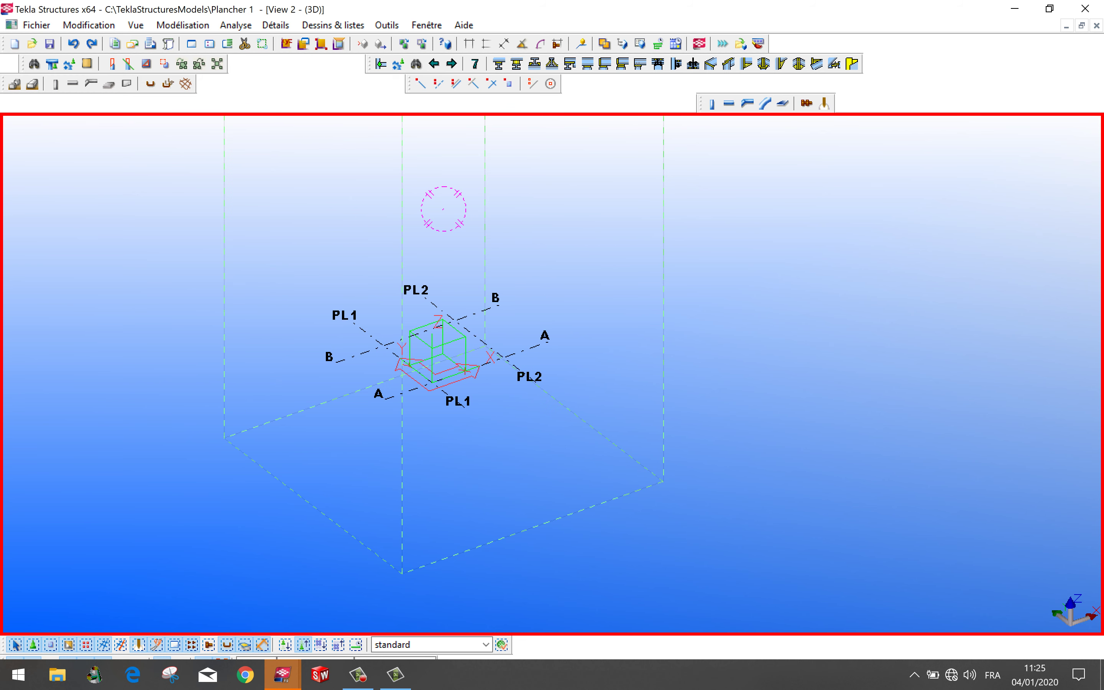